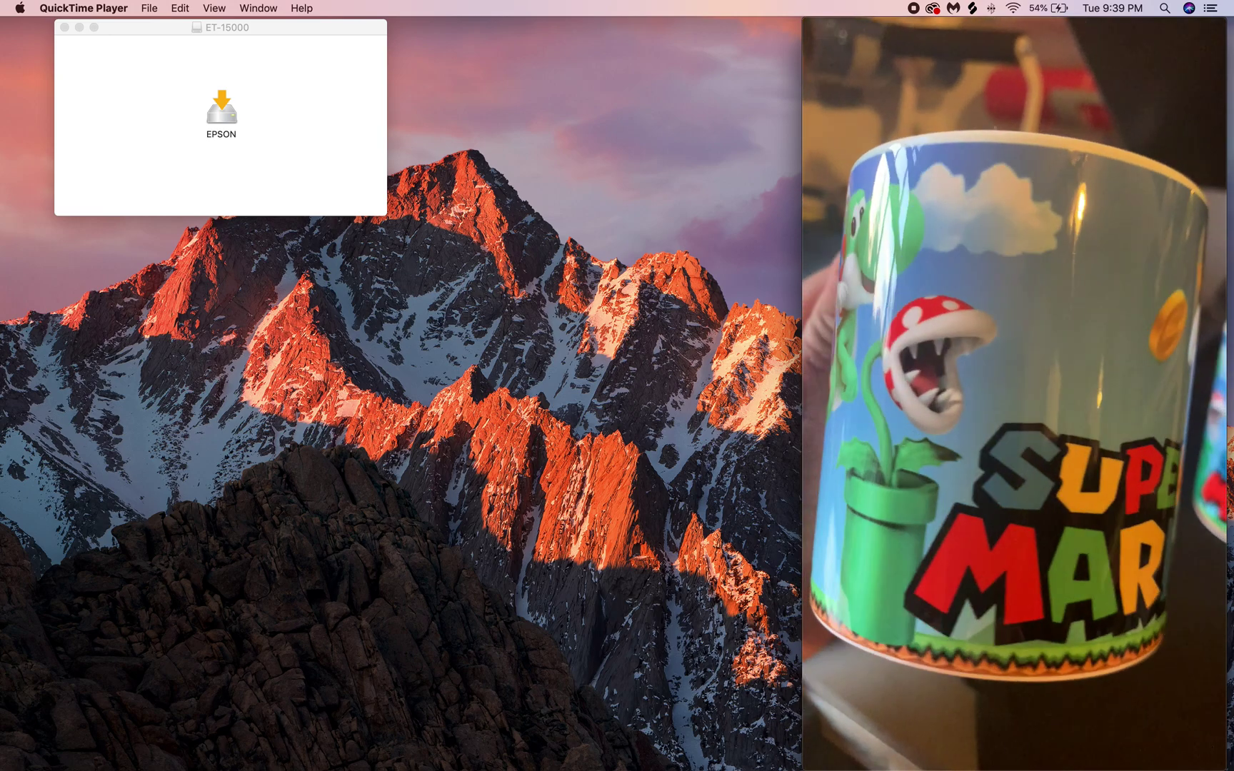
Step: Switch to Safari, open Epson's ET-15000 support page, and review the recommended driver download before putting the browser away
{"action": "mouse_move", "coordinate": [860, 495]}
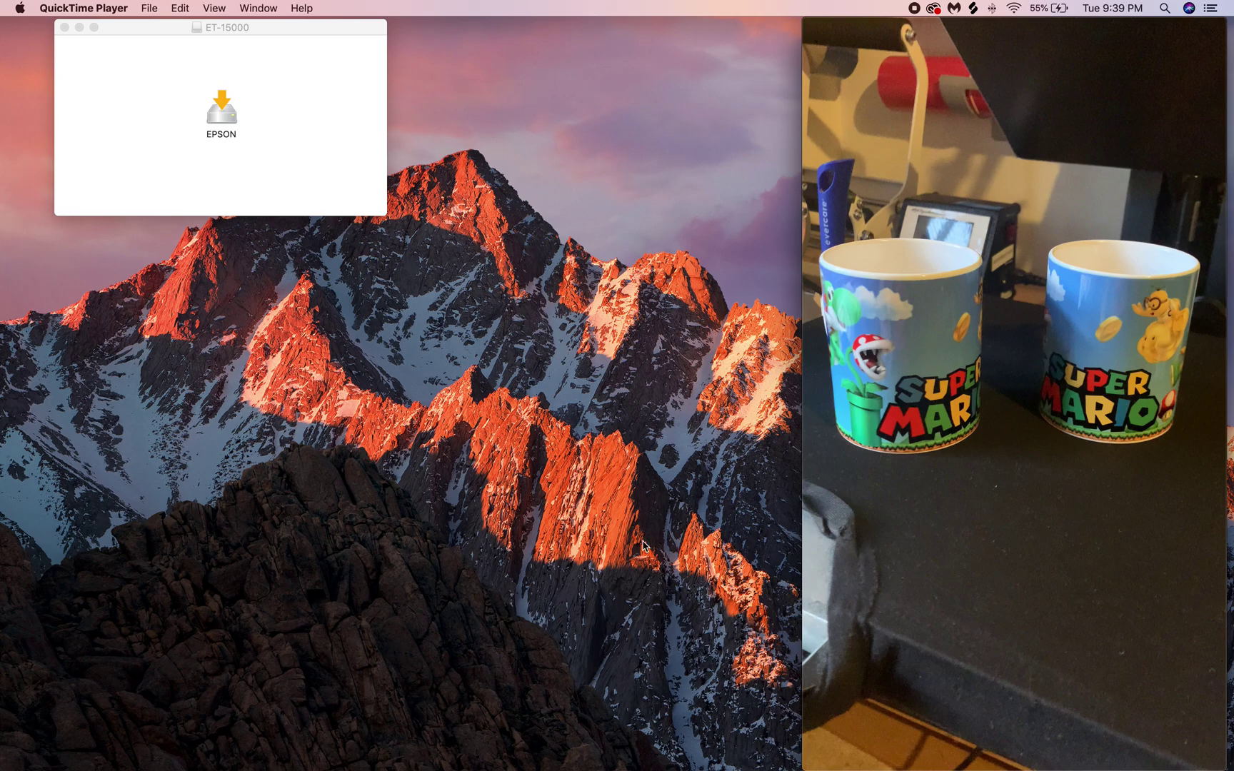
{"action": "mouse_move", "coordinate": [488, 736]}
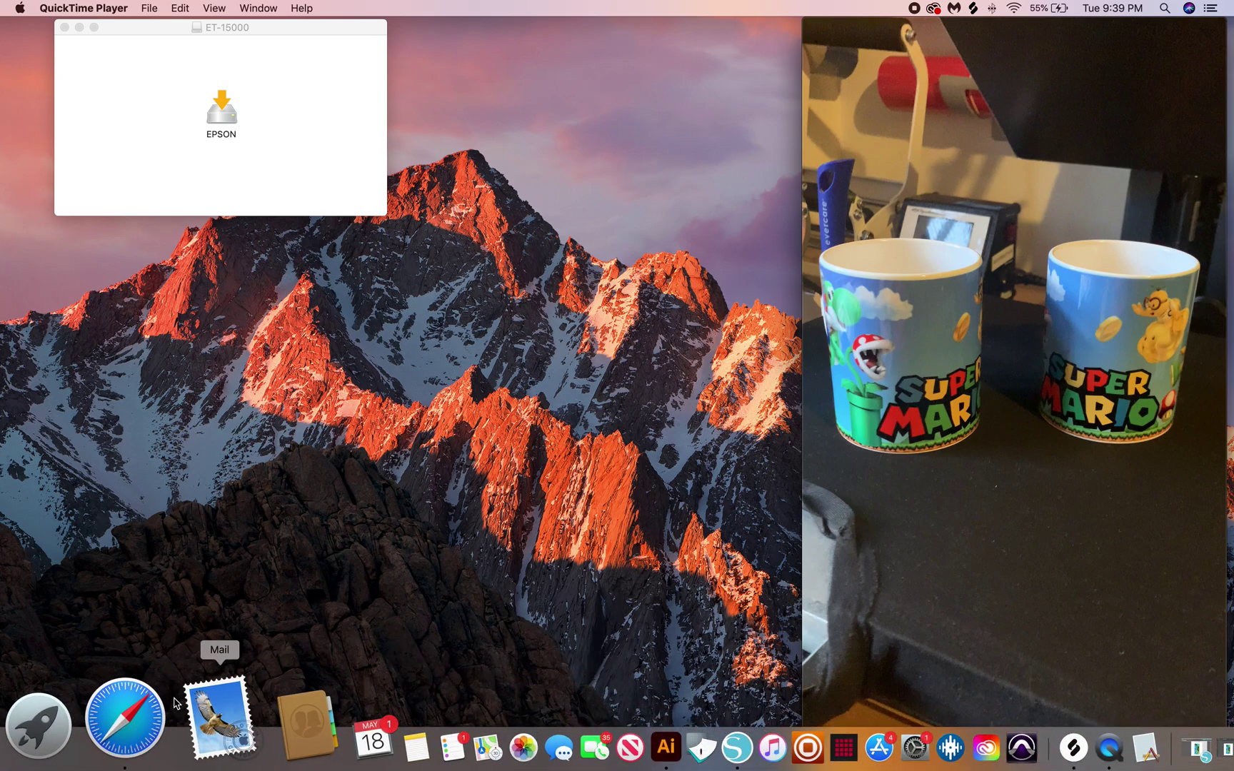
{"action": "left_click", "coordinate": [139, 717]}
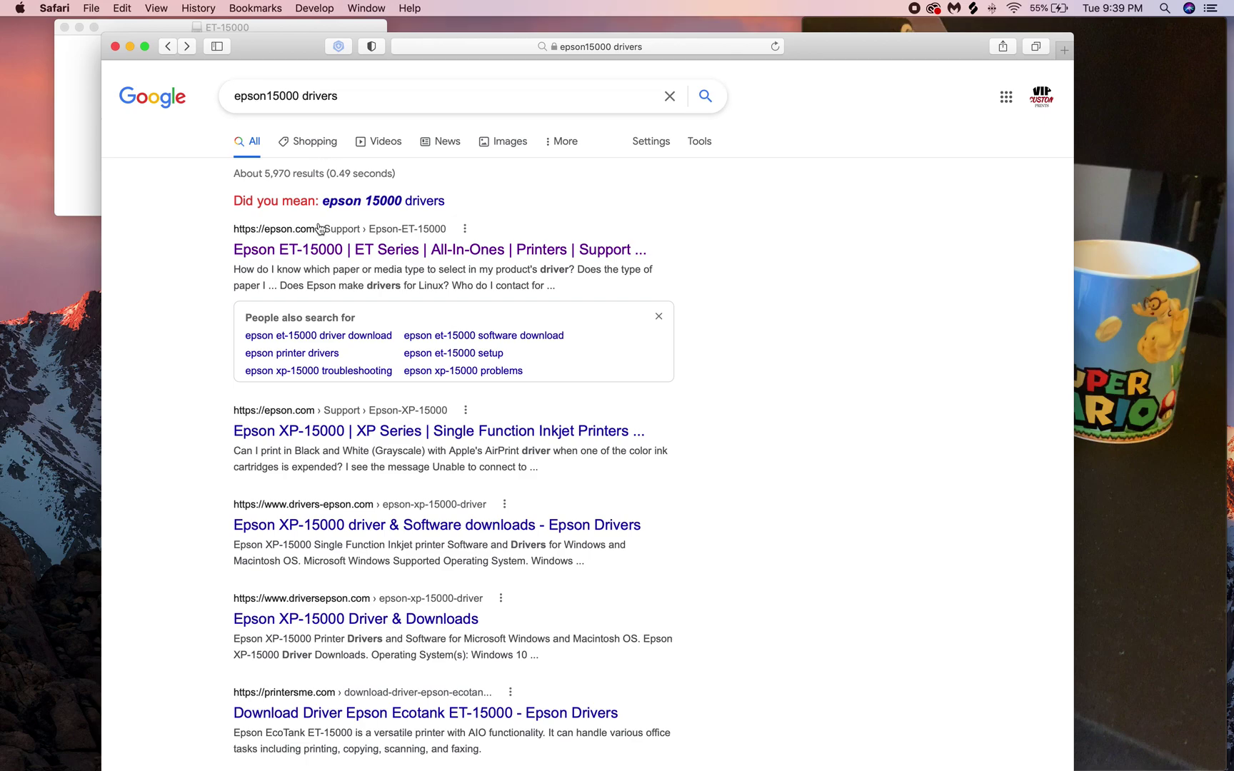
{"action": "left_click", "coordinate": [317, 250]}
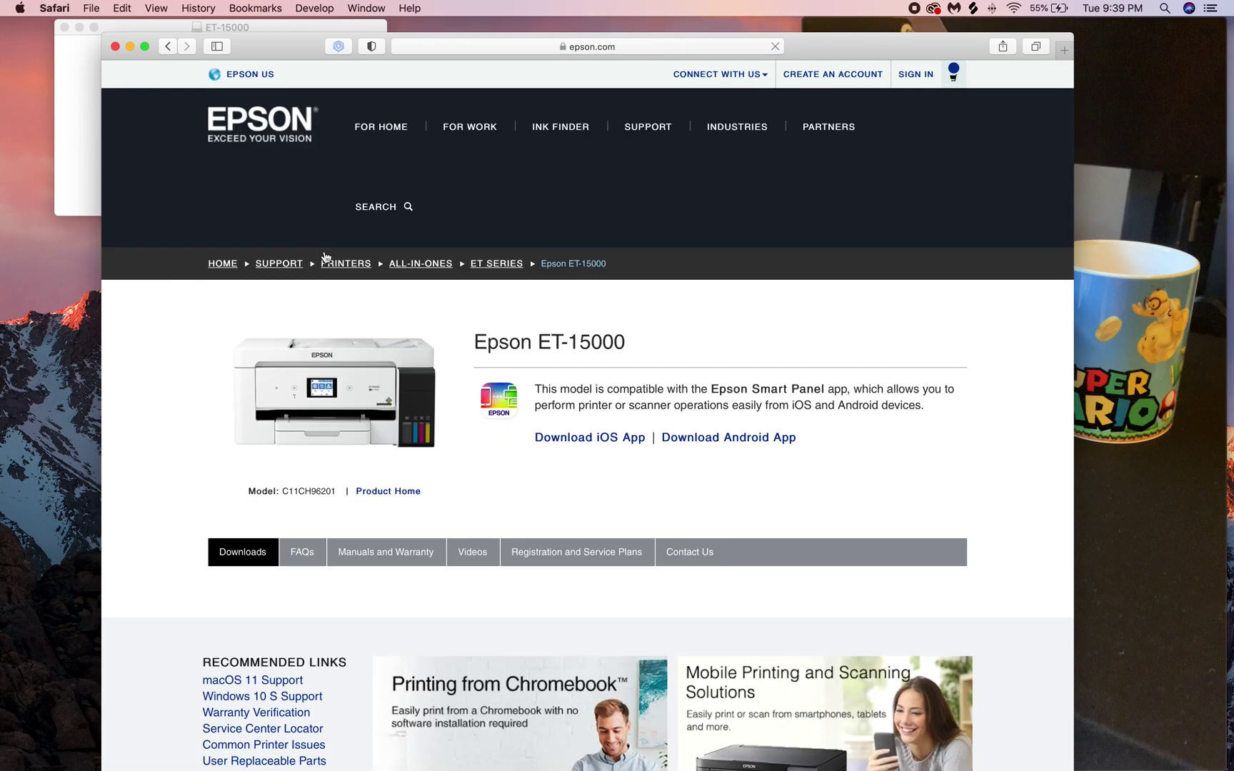
{"action": "scroll", "coordinate": [422, 345], "scroll_direction": "down", "scroll_amount": 2}
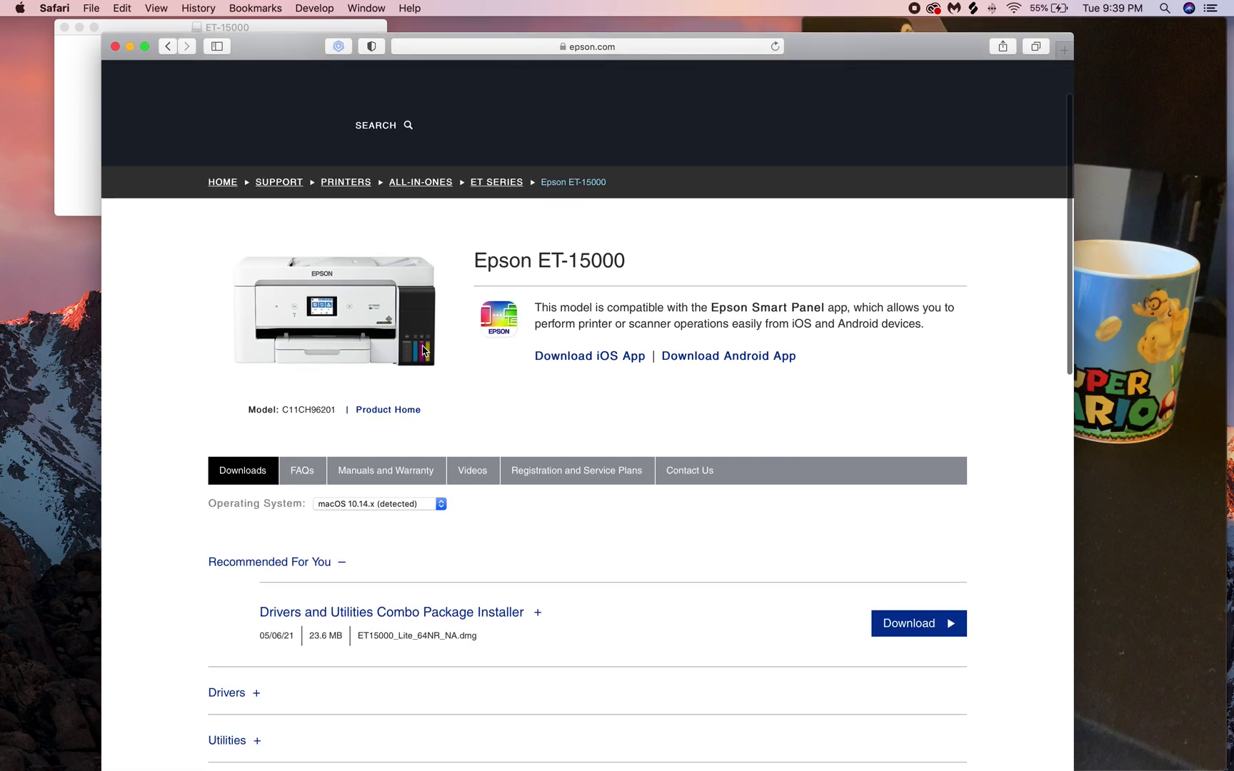
{"action": "scroll", "coordinate": [422, 339], "scroll_direction": "down", "scroll_amount": 3}
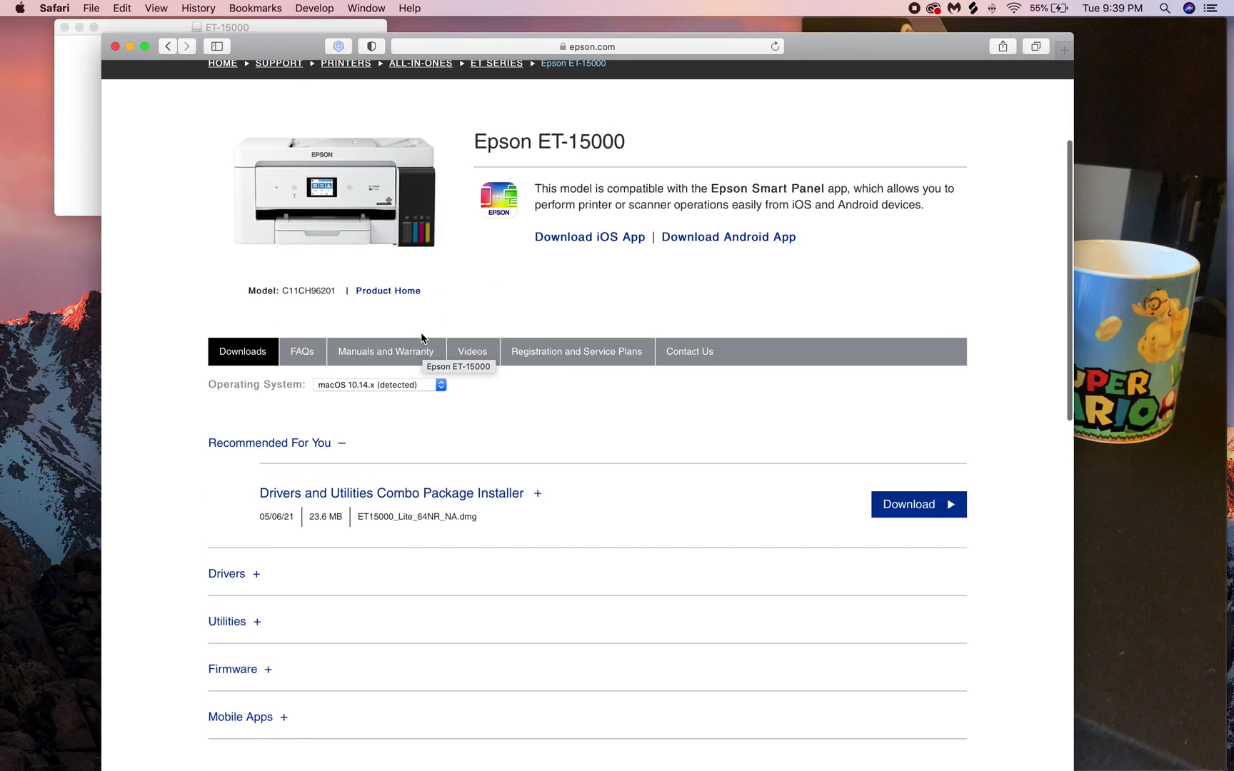
{"action": "scroll", "coordinate": [422, 339], "scroll_direction": "down", "scroll_amount": 1}
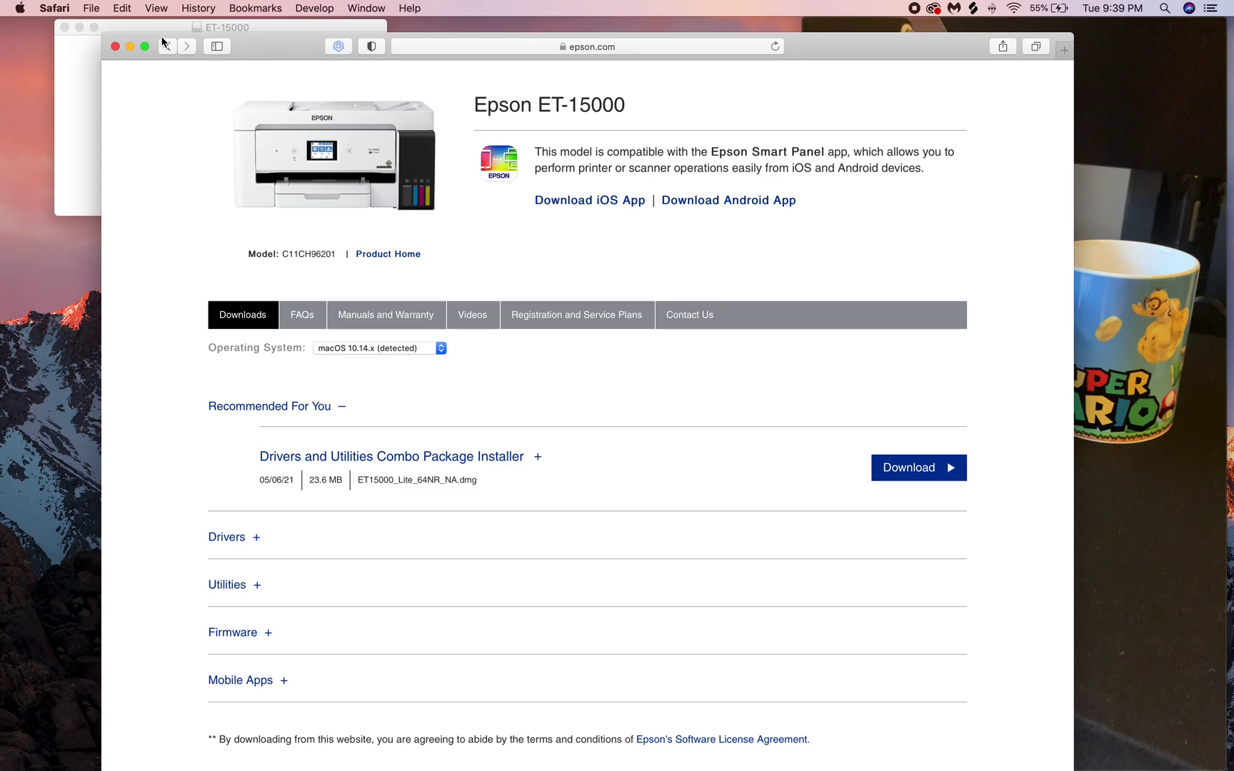
{"action": "left_click", "coordinate": [130, 46]}
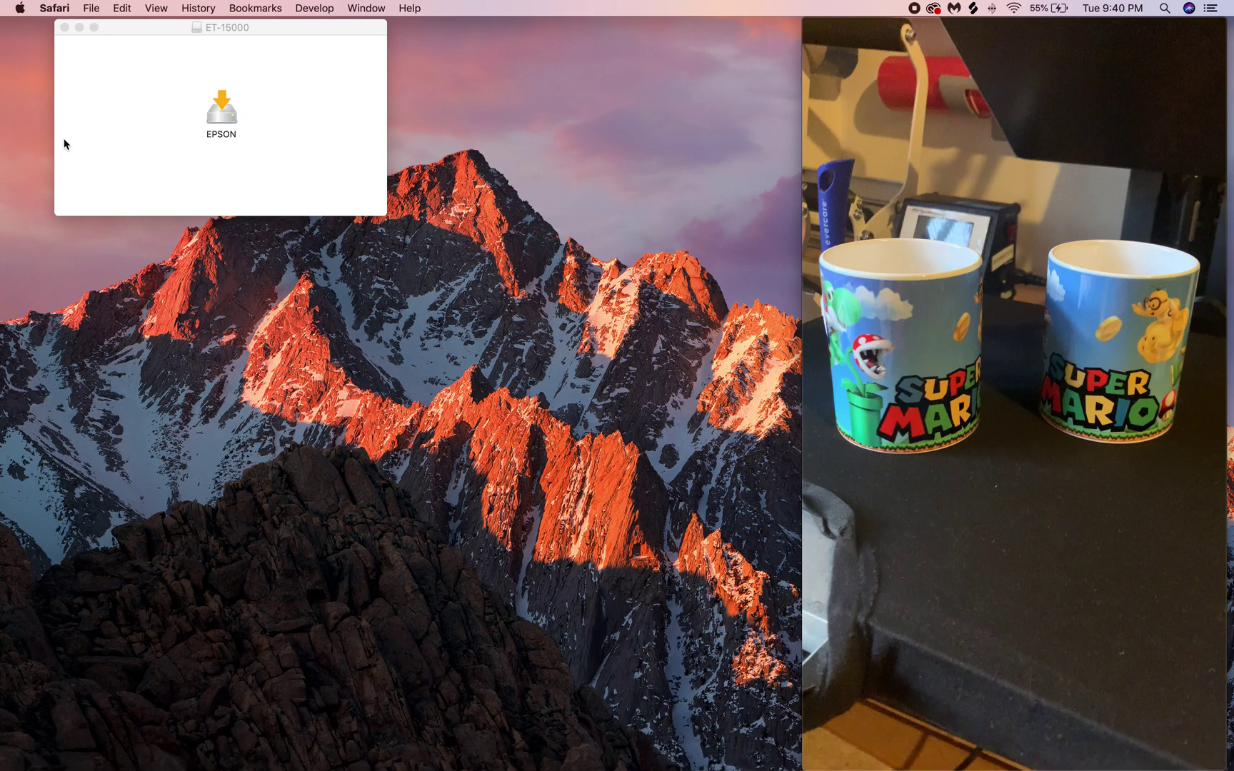
Step: Open the Printers & Scanners settings in System Preferences
{"action": "left_click", "coordinate": [30, 108]}
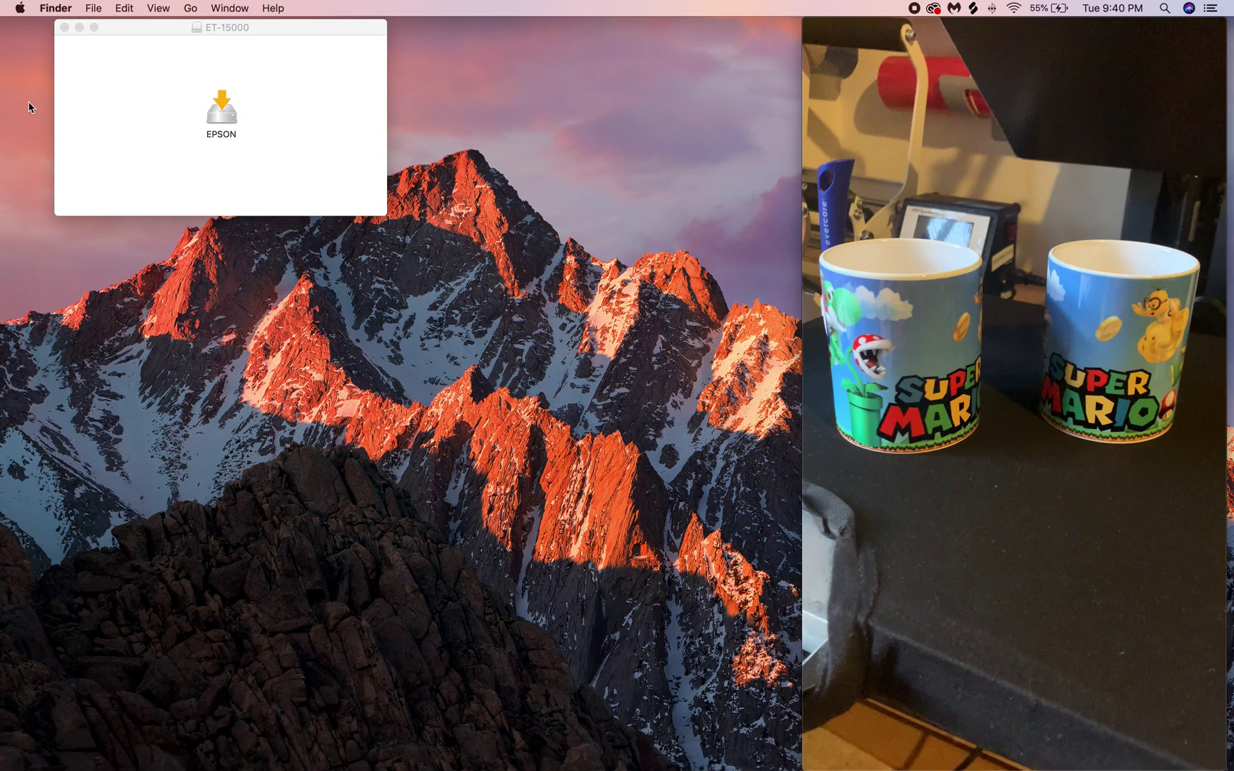
{"action": "left_click", "coordinate": [20, 8]}
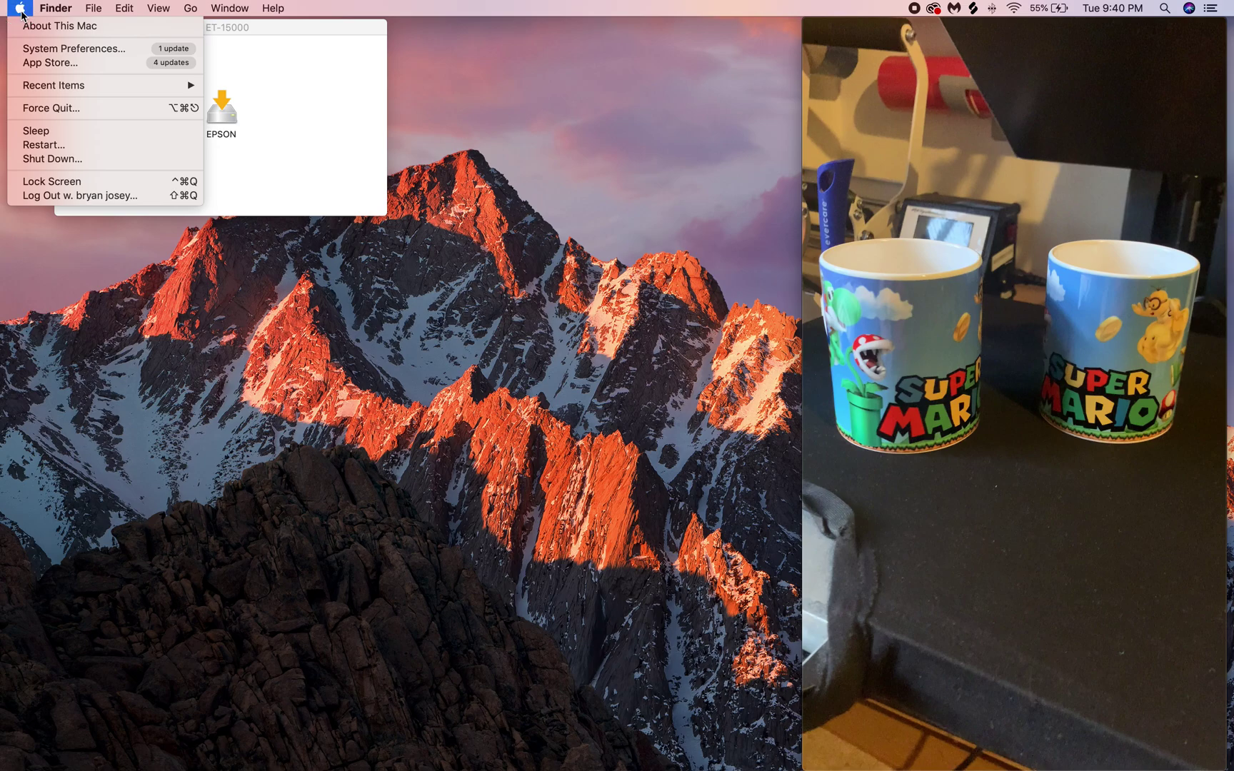
{"action": "left_click", "coordinate": [36, 48]}
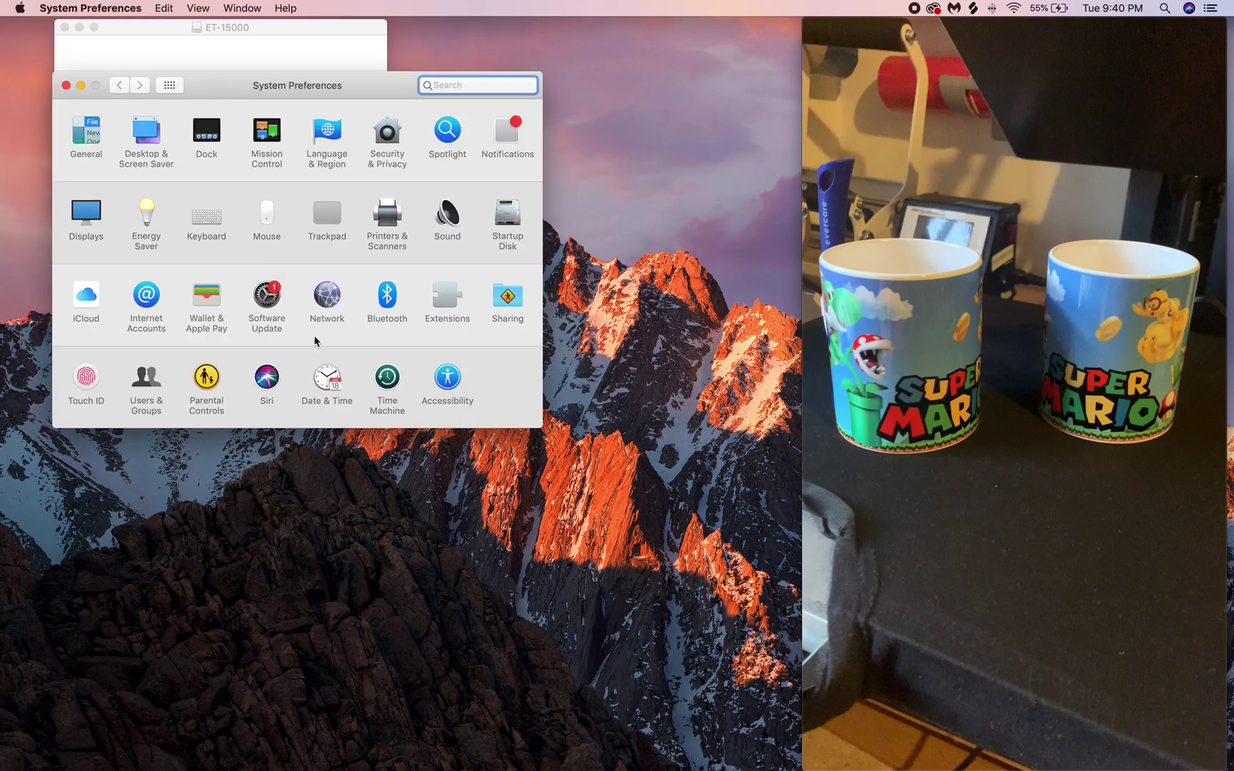
{"action": "left_click", "coordinate": [382, 220]}
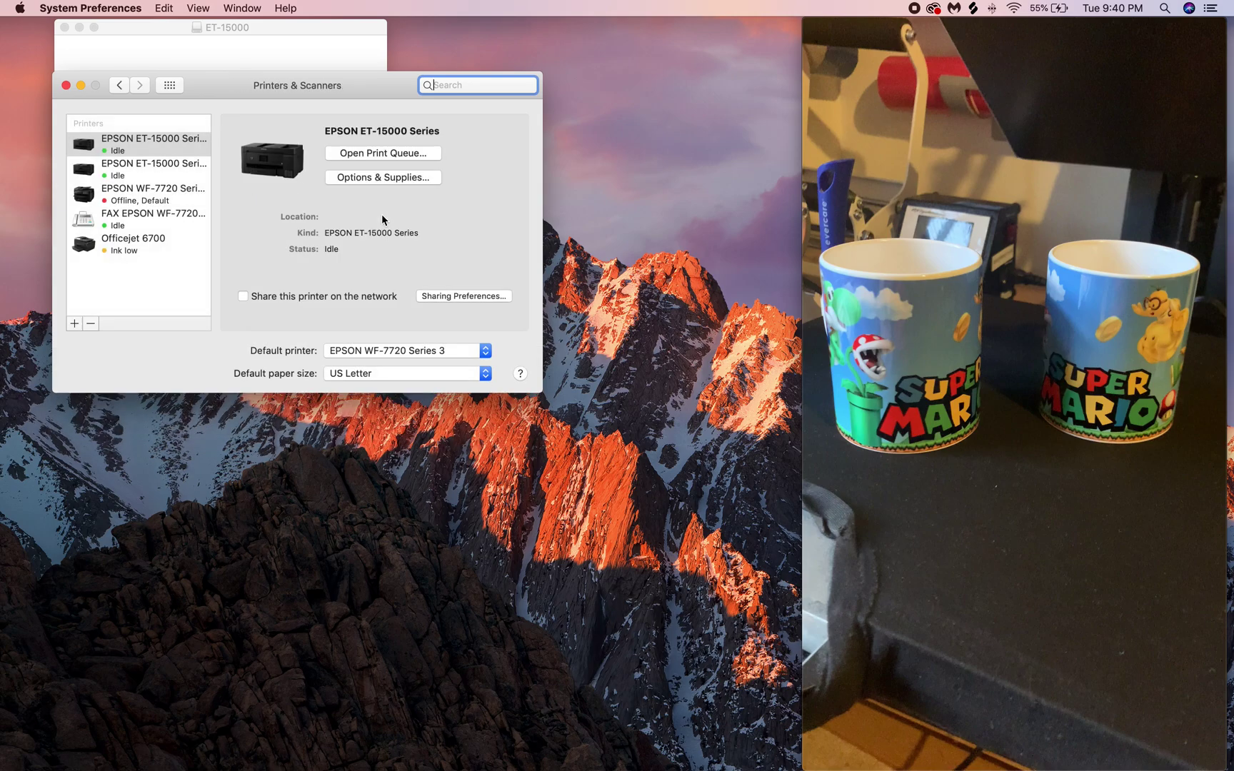
Step: Compare the two EPSON ET-15000 printer entries and inspect the general options of EPSON ET-15000 Series 2
{"action": "left_click", "coordinate": [193, 169]}
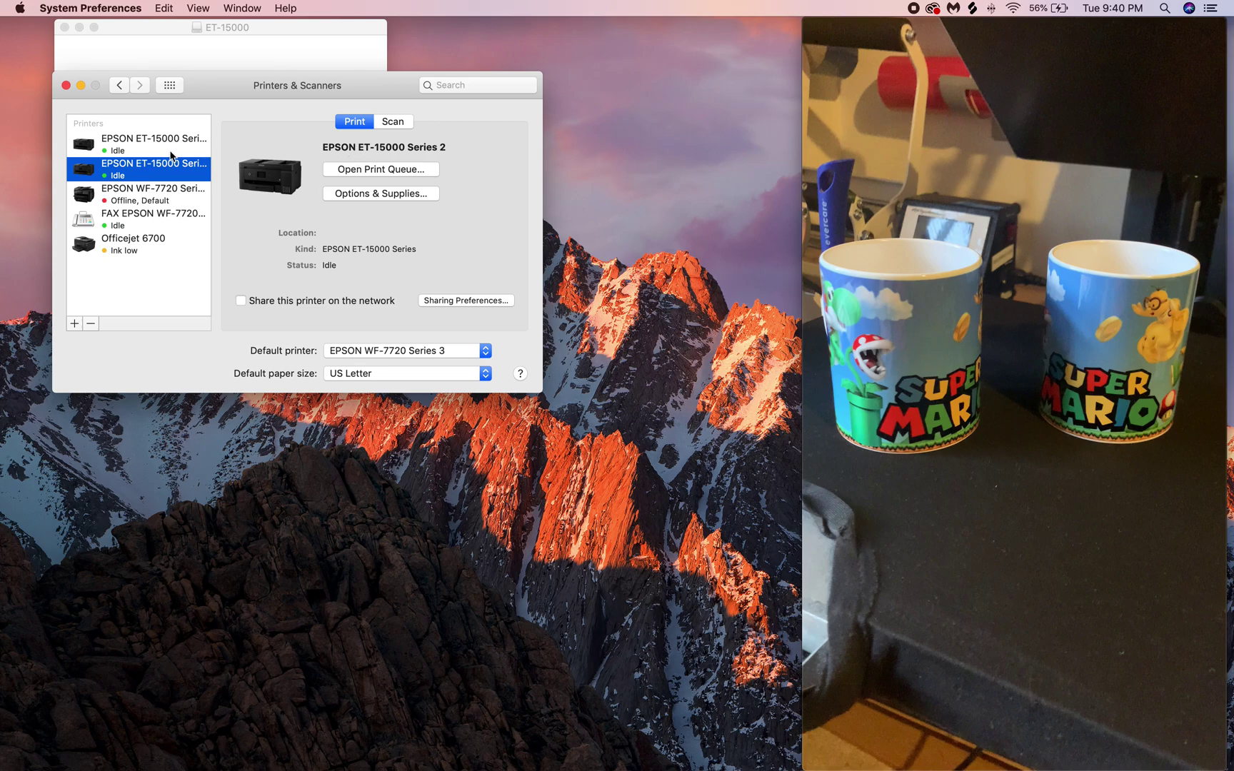
{"action": "left_click", "coordinate": [165, 150]}
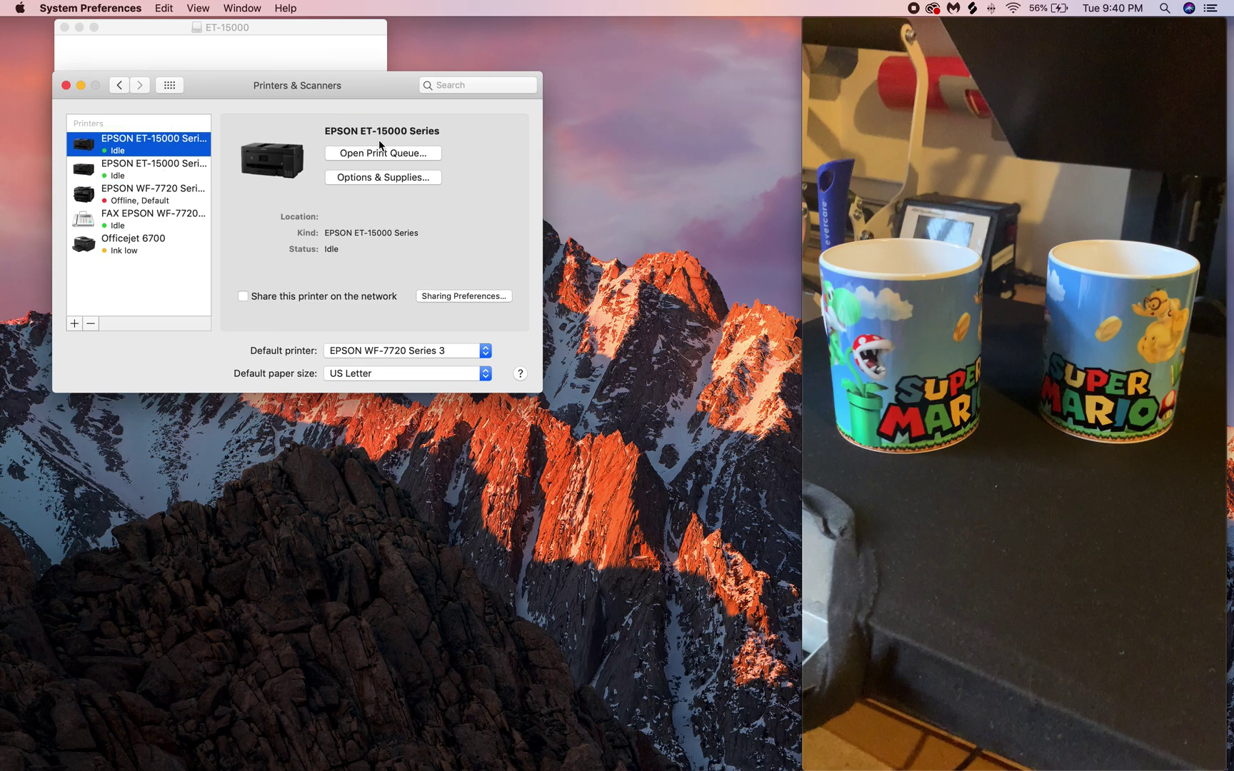
{"action": "left_click", "coordinate": [180, 172]}
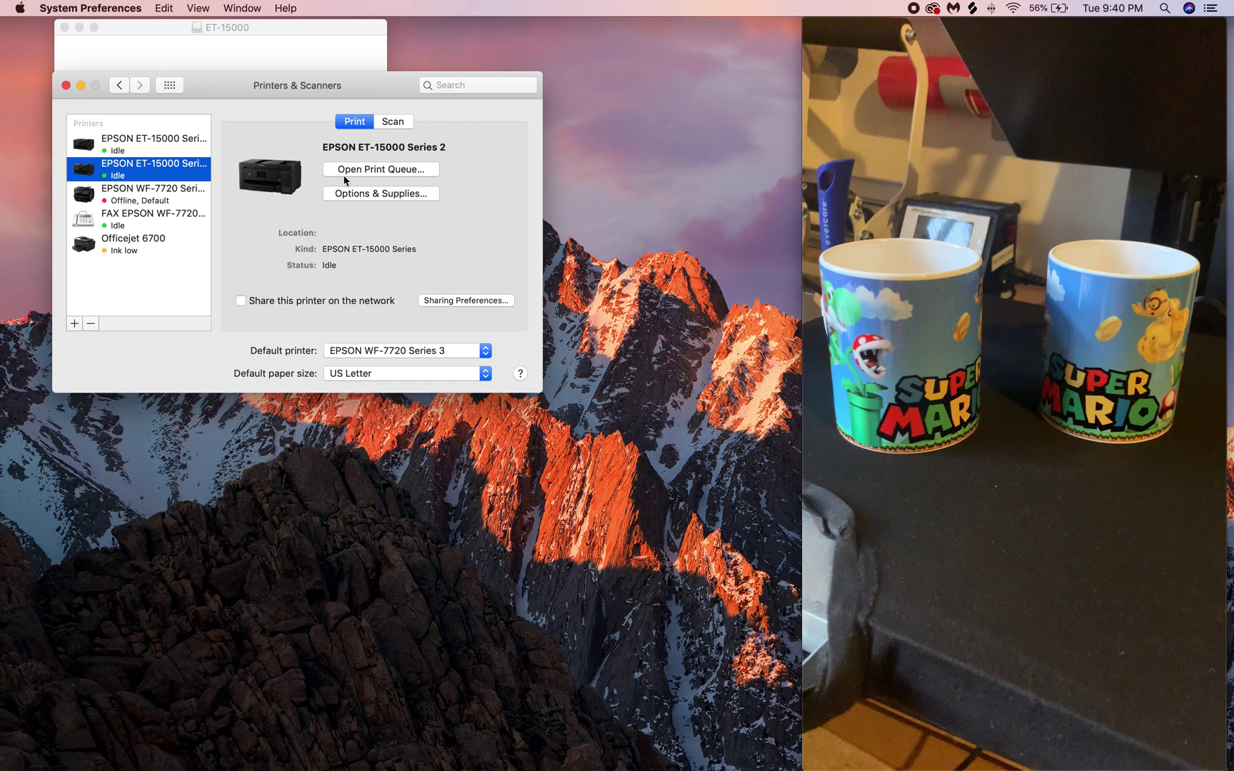
{"action": "left_click", "coordinate": [359, 195]}
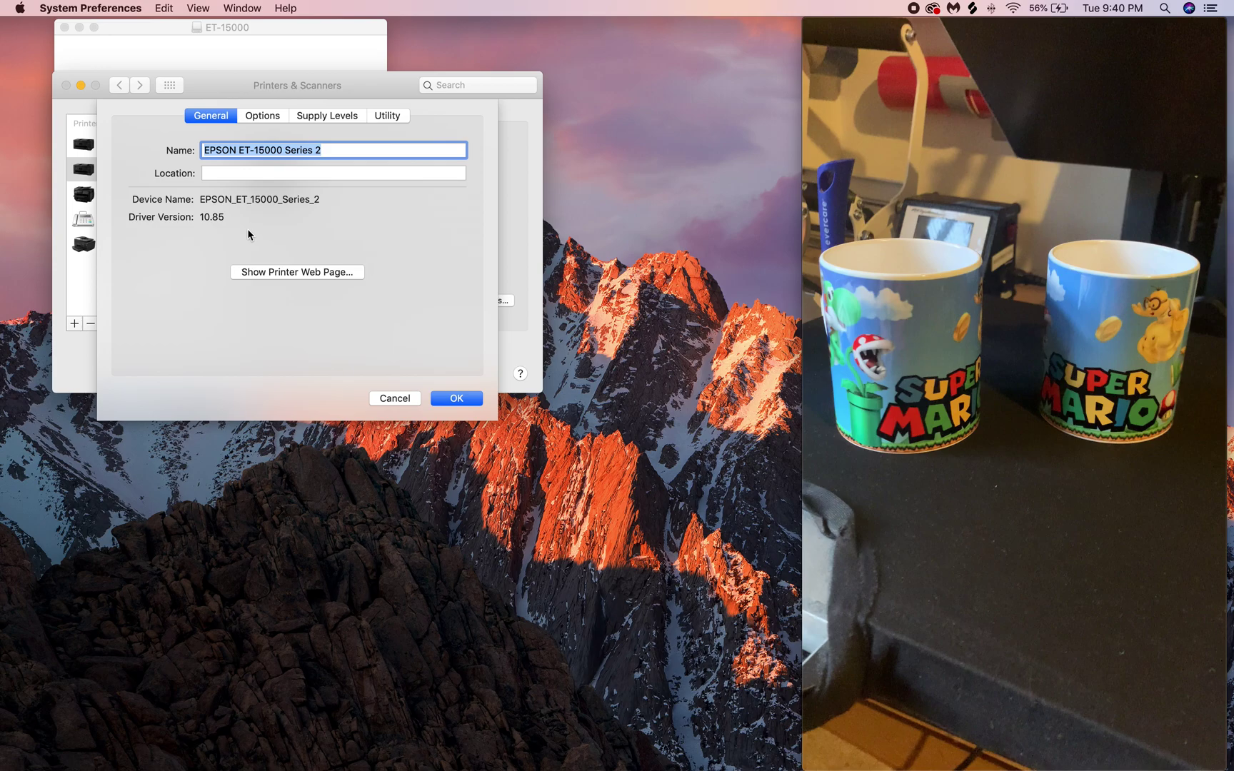
{"action": "left_click", "coordinate": [397, 400]}
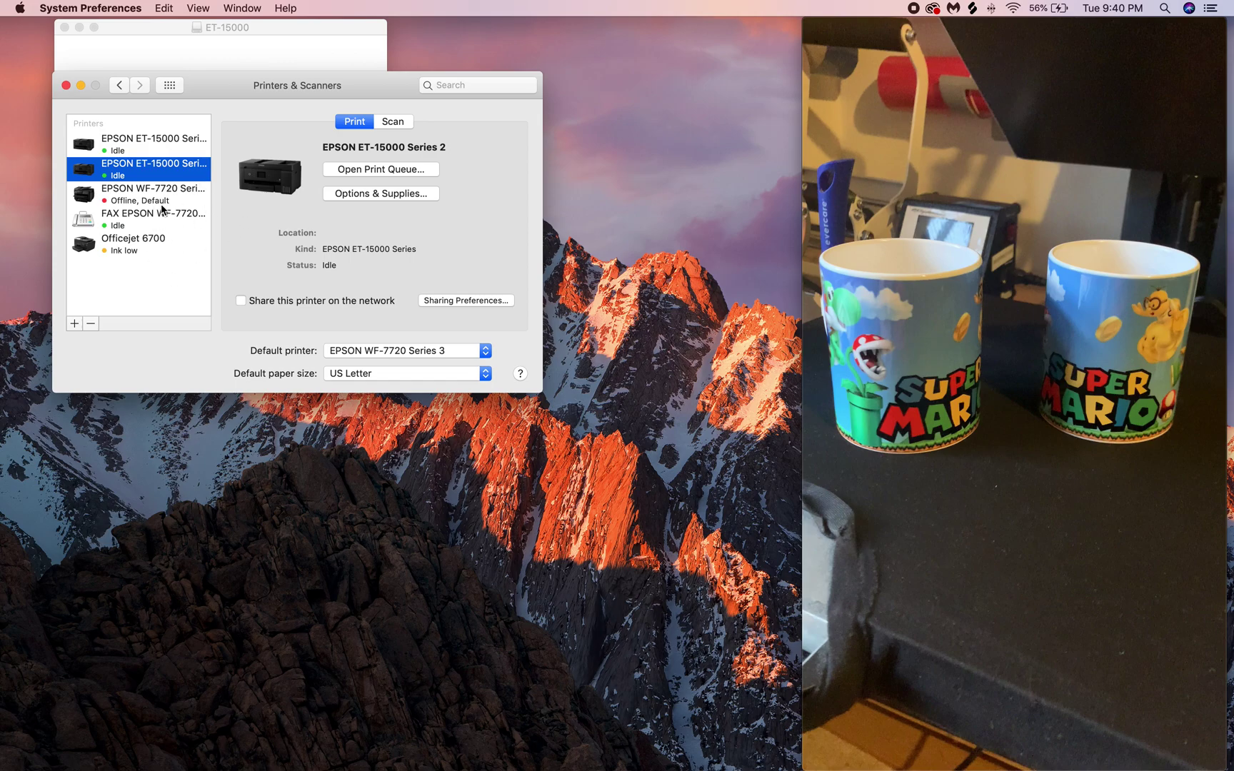
Step: Prepare to add the EPSON ET-15000 Series printer with the EPSON ET-15000 Series driver, but close the settings without adding it
{"action": "left_click", "coordinate": [74, 323]}
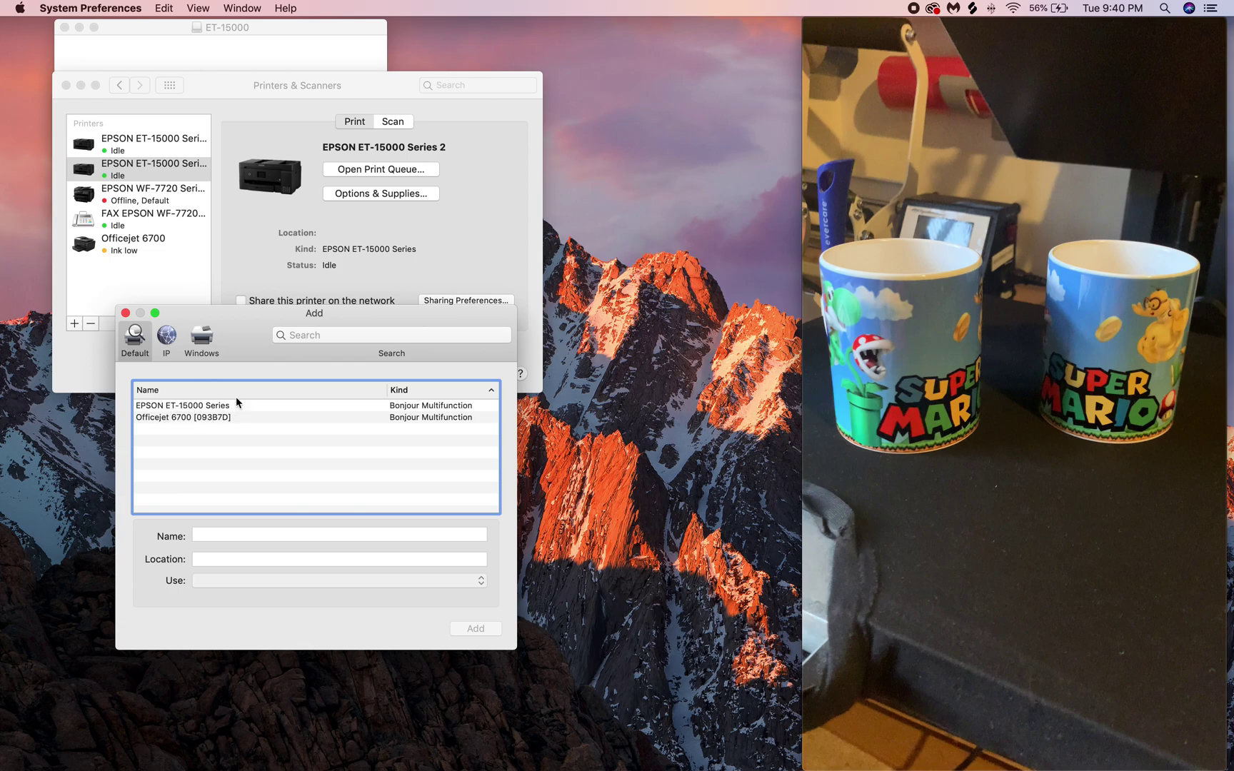
{"action": "left_click", "coordinate": [189, 406]}
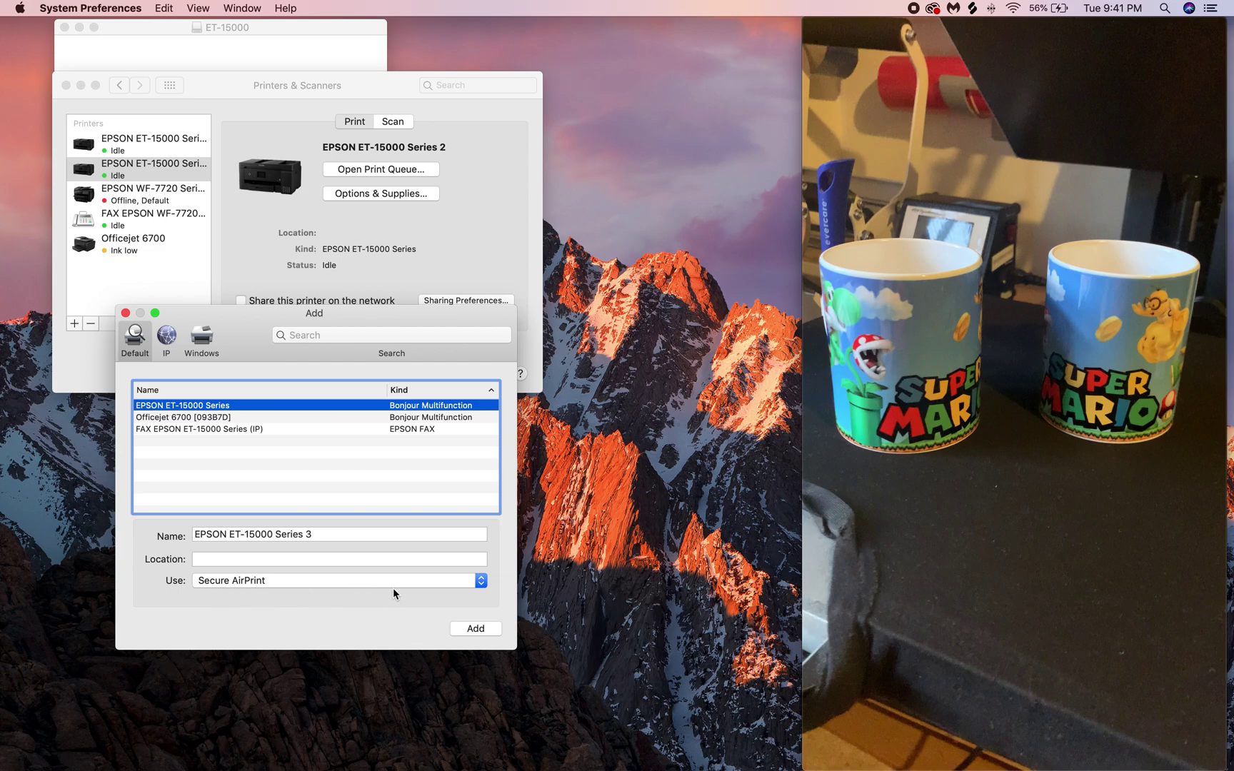
{"action": "left_click", "coordinate": [481, 580]}
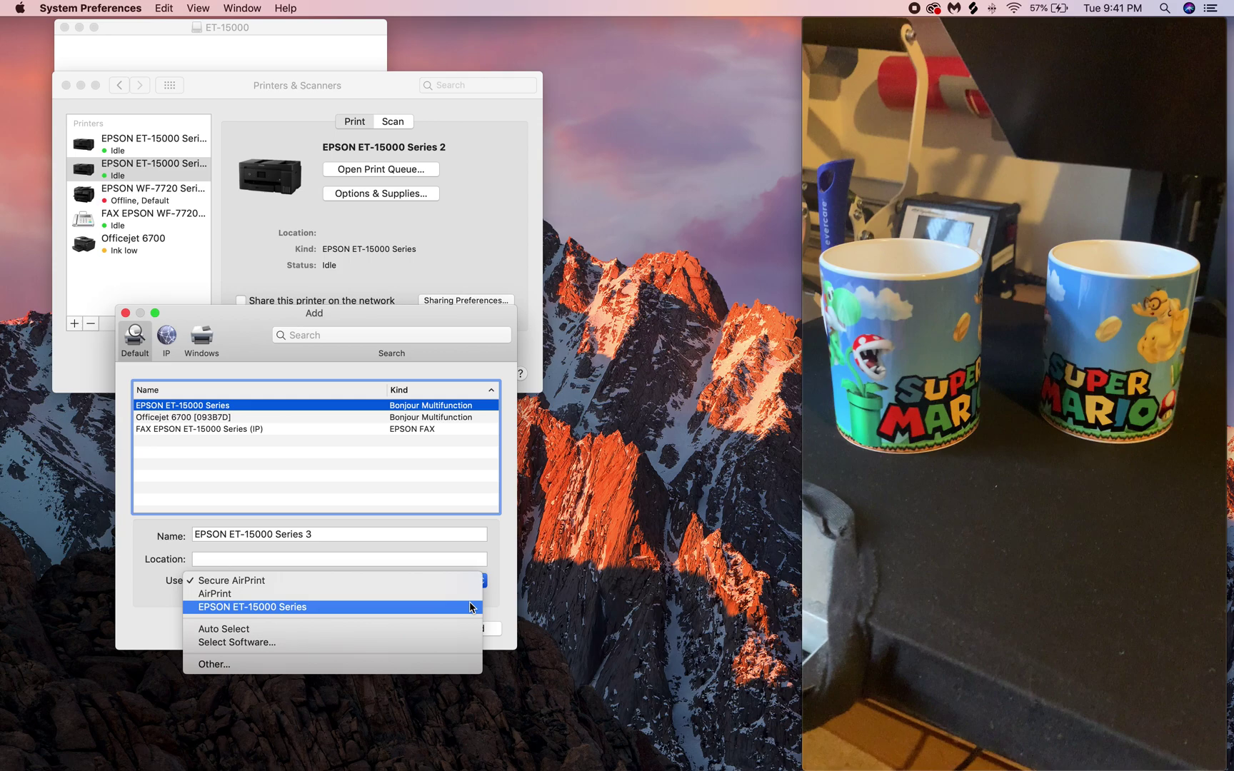
{"action": "left_click", "coordinate": [470, 607]}
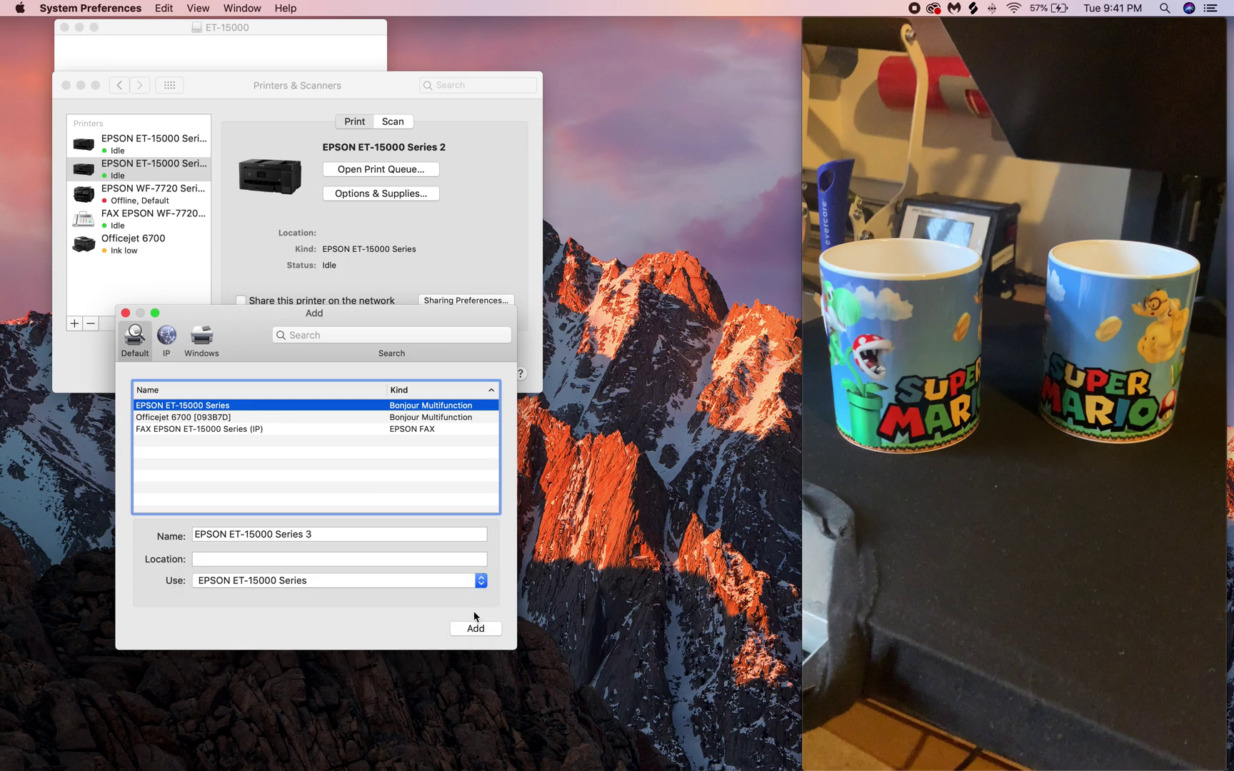
{"action": "left_click", "coordinate": [125, 313]}
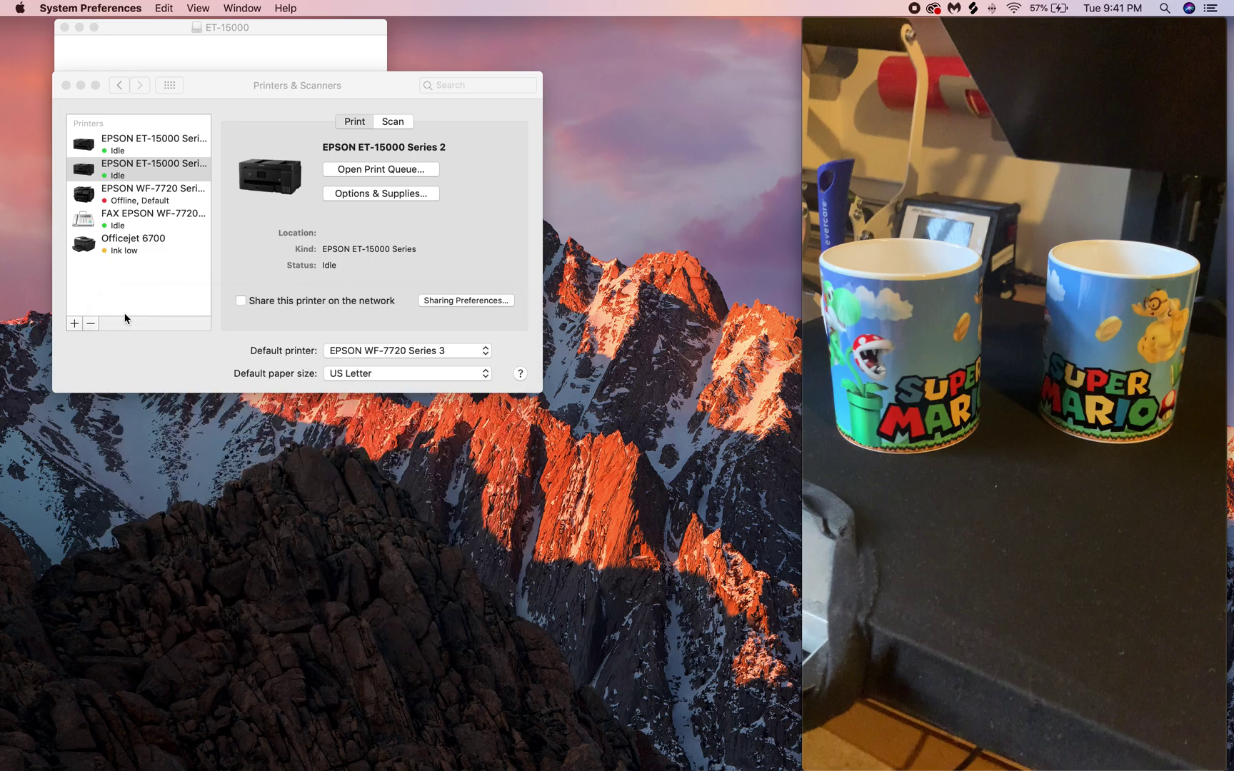
{"action": "left_click", "coordinate": [65, 85]}
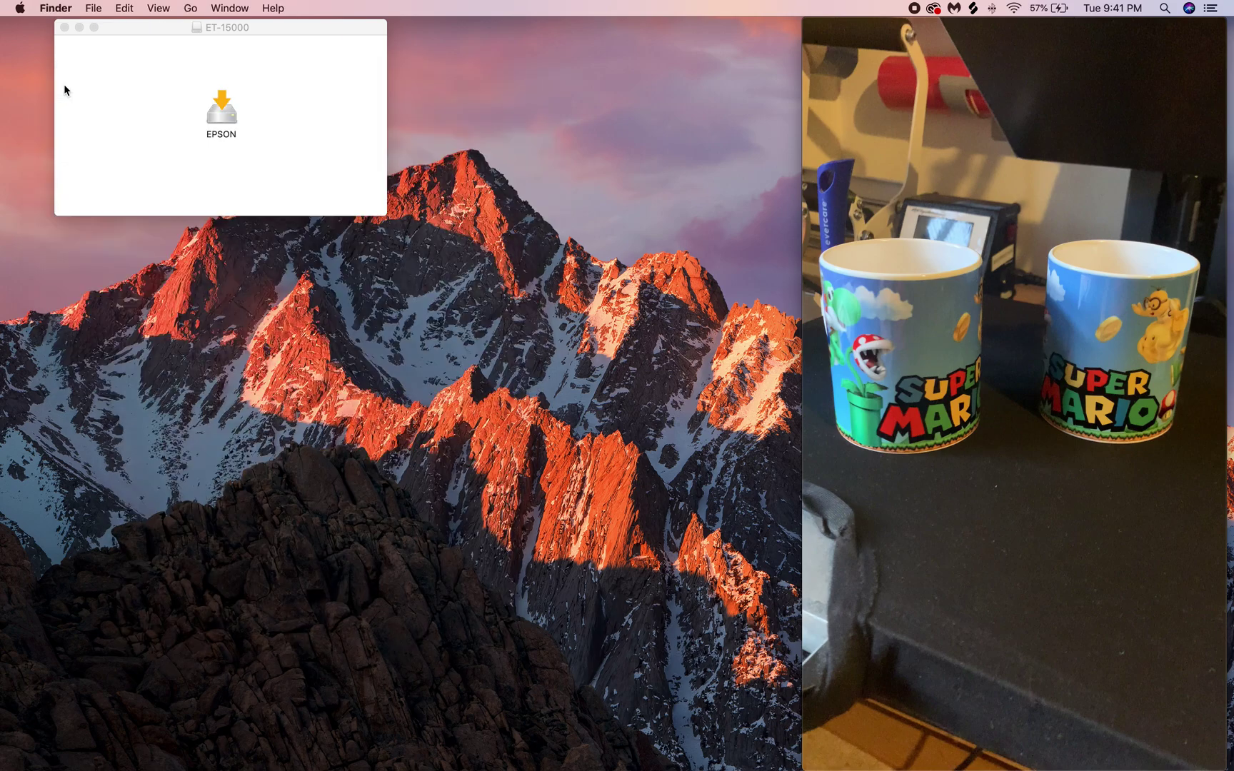
Step: Switch to Adobe Illustrator and open the print settings for the mario brothers mug.ai artwork
{"action": "mouse_move", "coordinate": [335, 742]}
{"action": "mouse_move", "coordinate": [746, 768]}
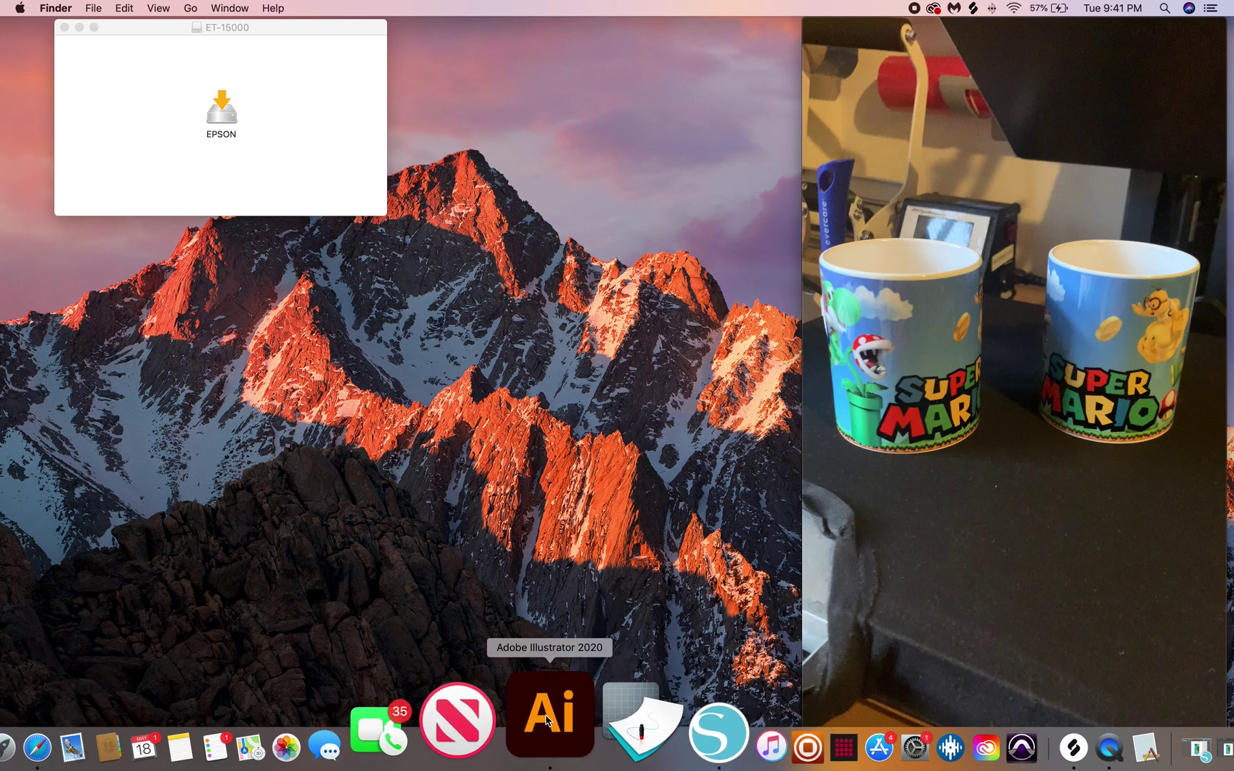
{"action": "left_click", "coordinate": [547, 717]}
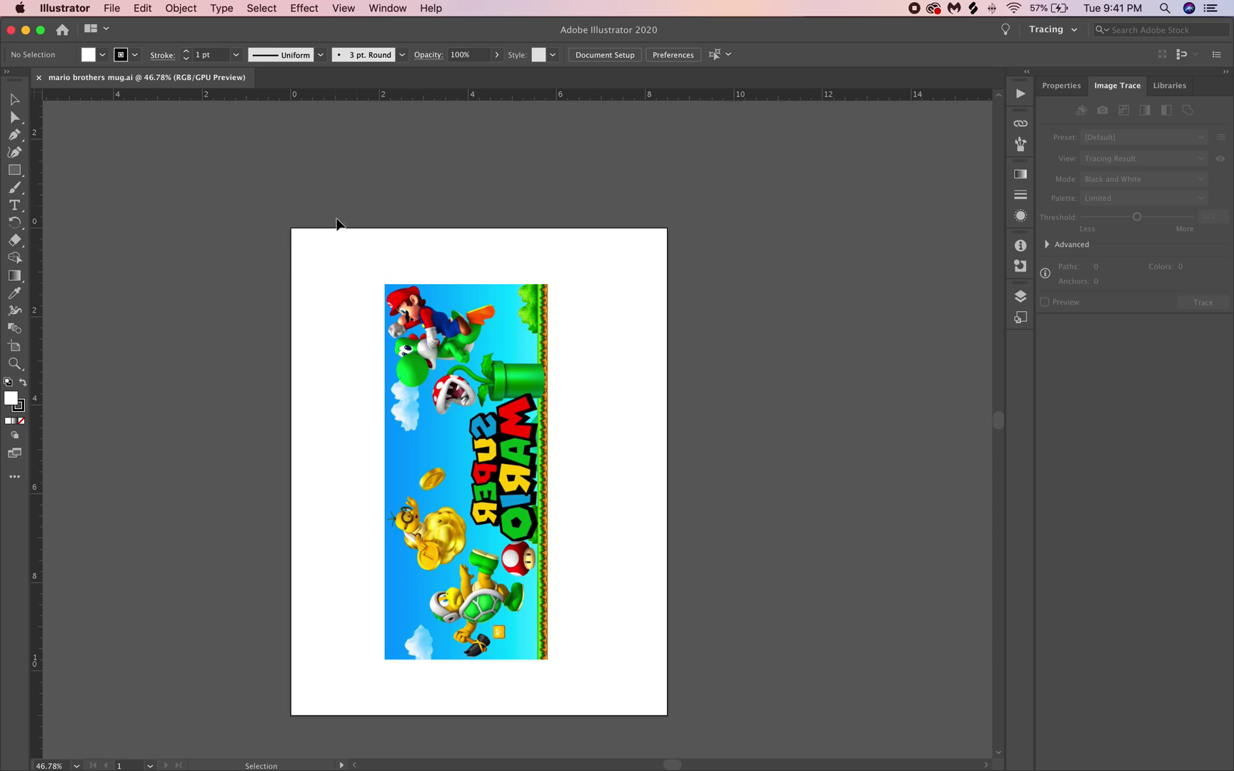
{"action": "left_click", "coordinate": [111, 9]}
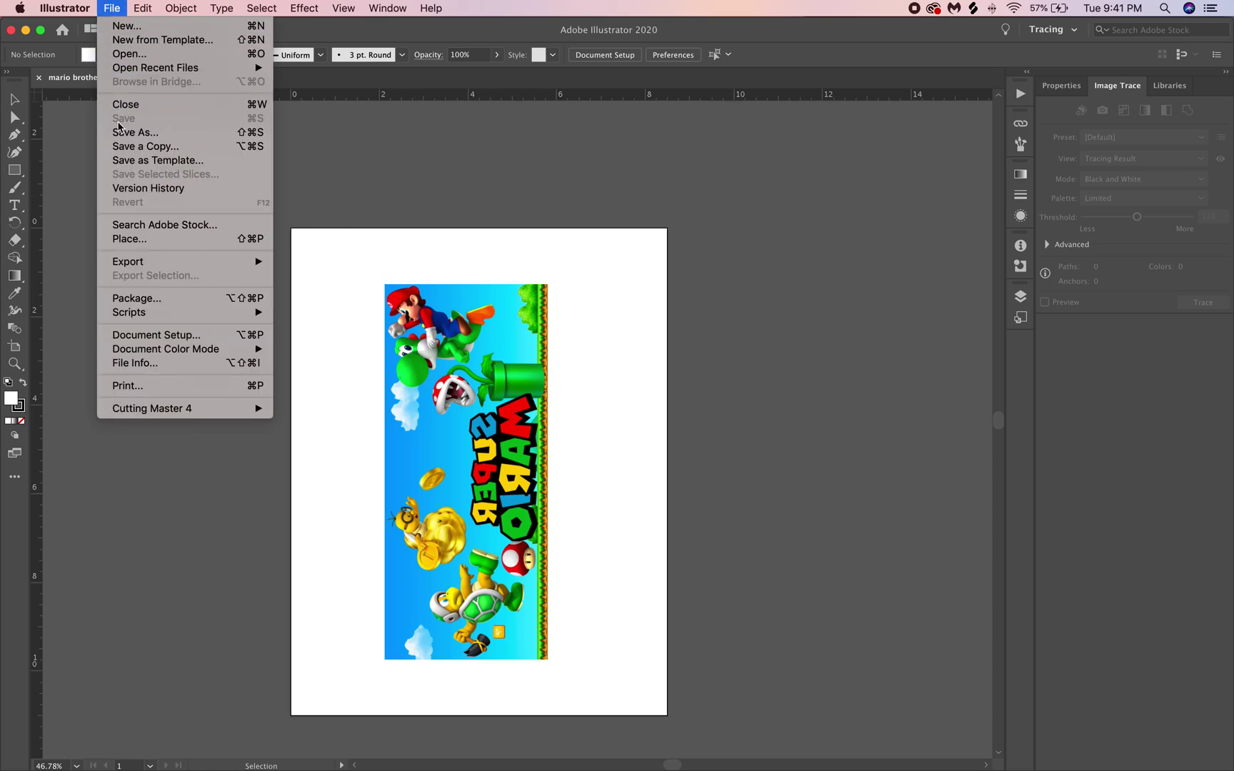
{"action": "left_click", "coordinate": [134, 386]}
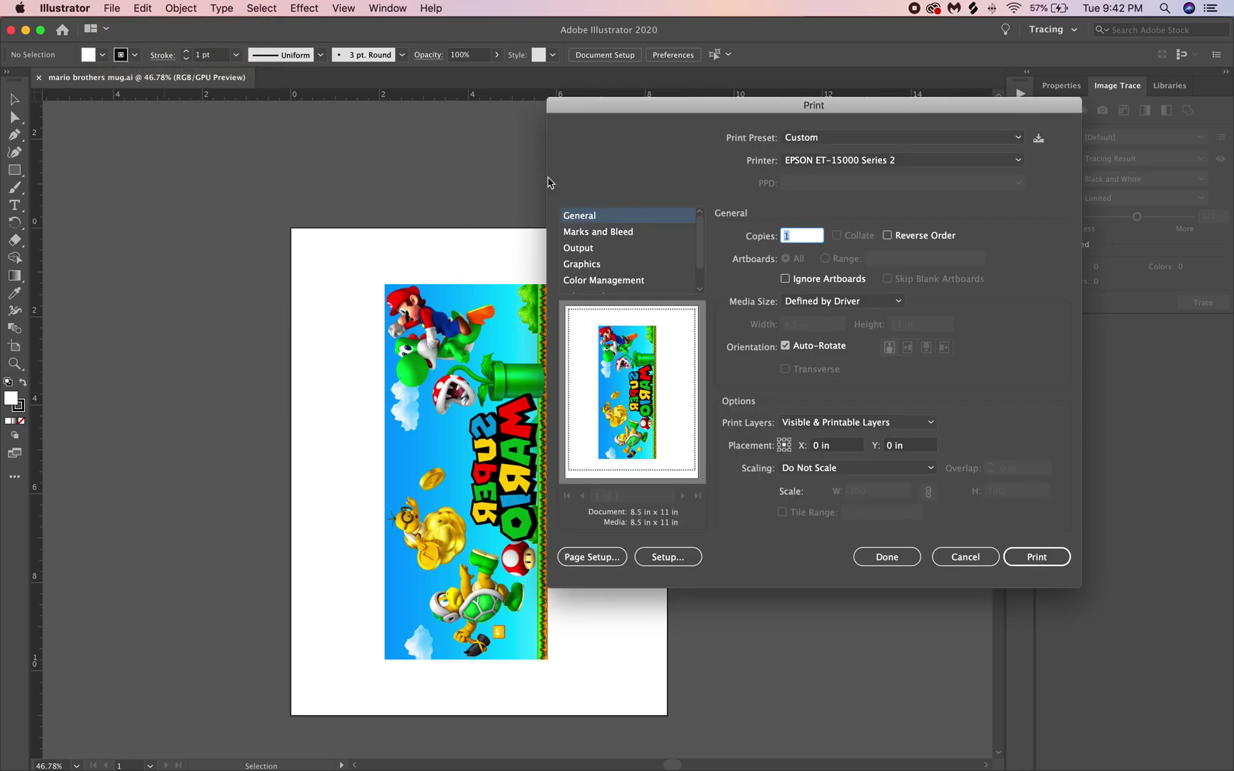
Step: Review and accept the page setup for EPSON ET-15000 Series 2 with US Letter paper, portrait orientation and 100% scale
{"action": "left_click_drag", "start_coordinate": [624, 111], "coordinate": [462, 101]}
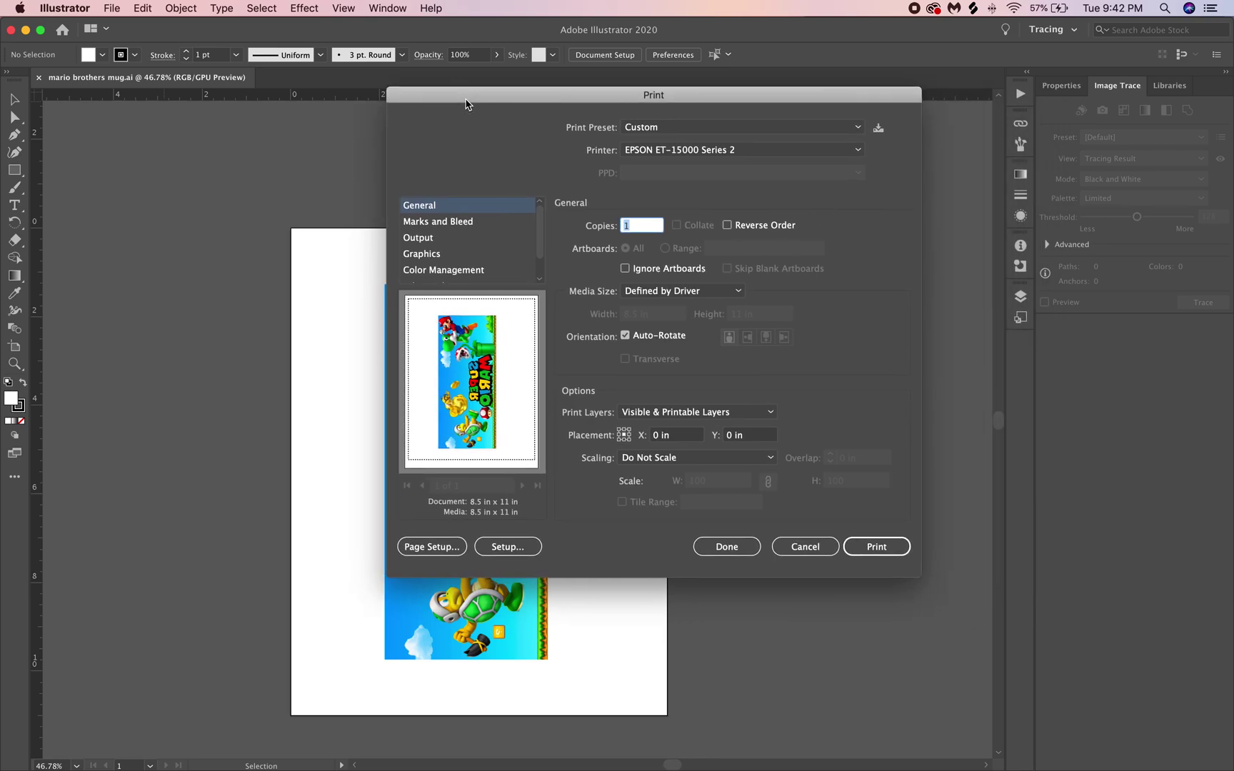
{"action": "left_click", "coordinate": [441, 547]}
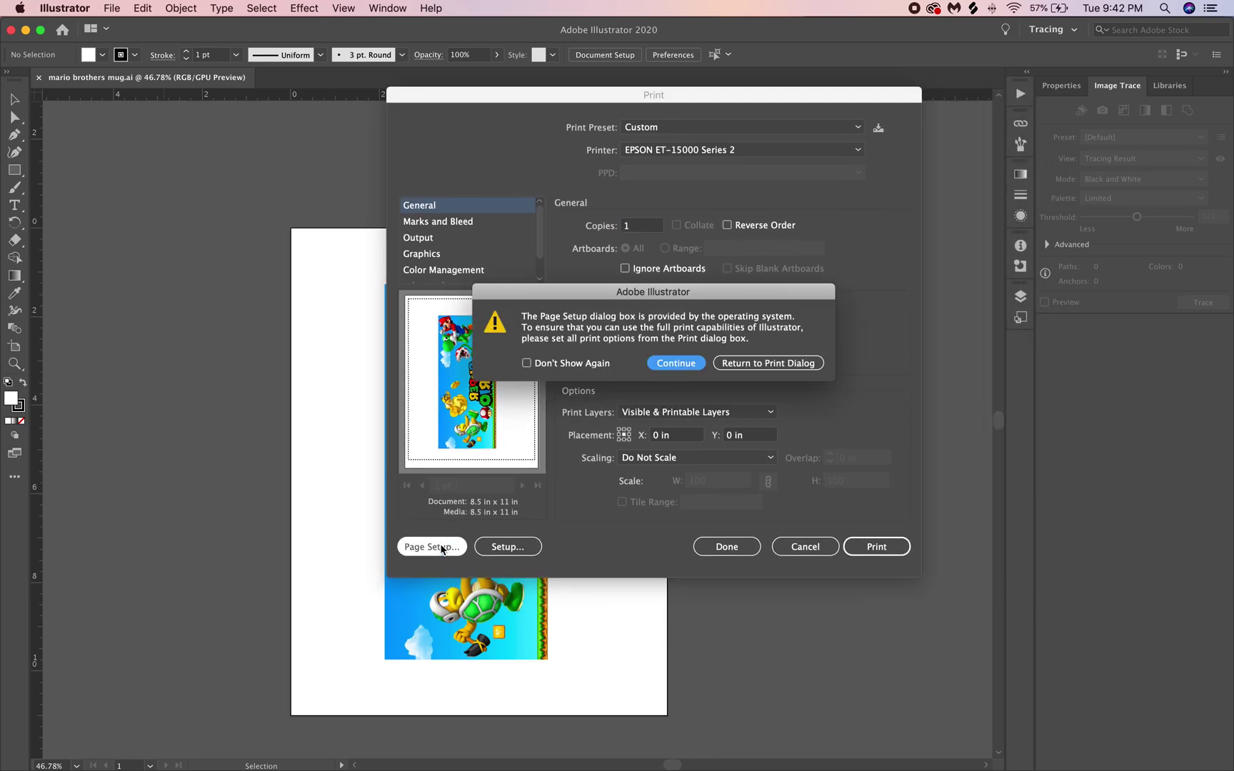
{"action": "left_click", "coordinate": [682, 364]}
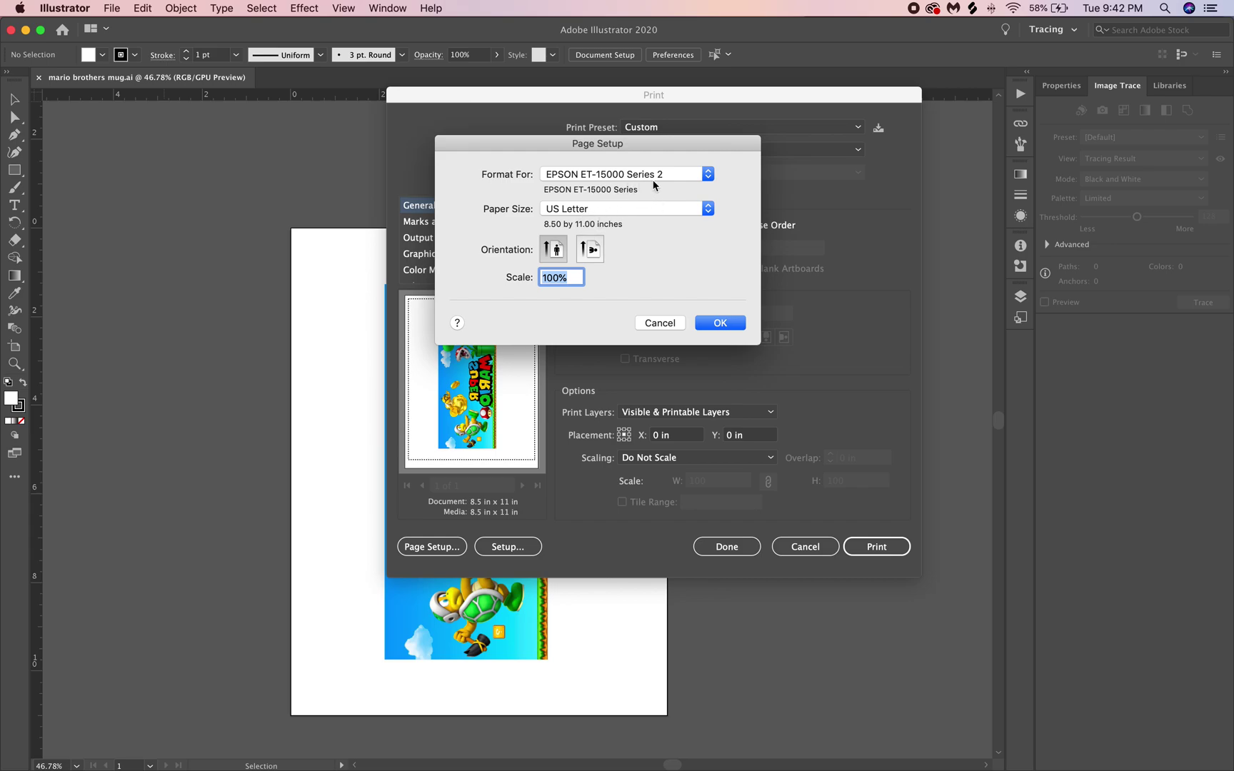
{"action": "left_click", "coordinate": [720, 323]}
Step: Open the system print setup for EPSON ET-15000 Series 2 and bring up its Color Matching options
{"action": "left_click", "coordinate": [529, 546]}
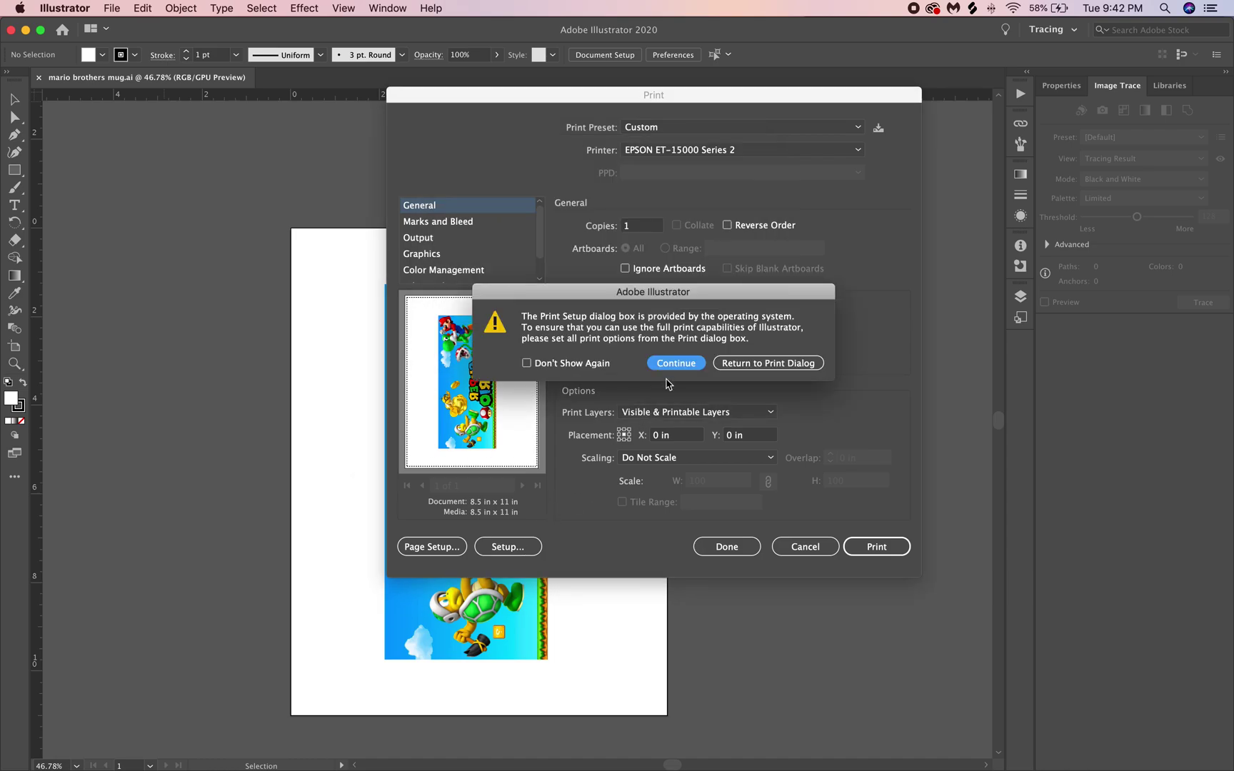
{"action": "left_click", "coordinate": [669, 365]}
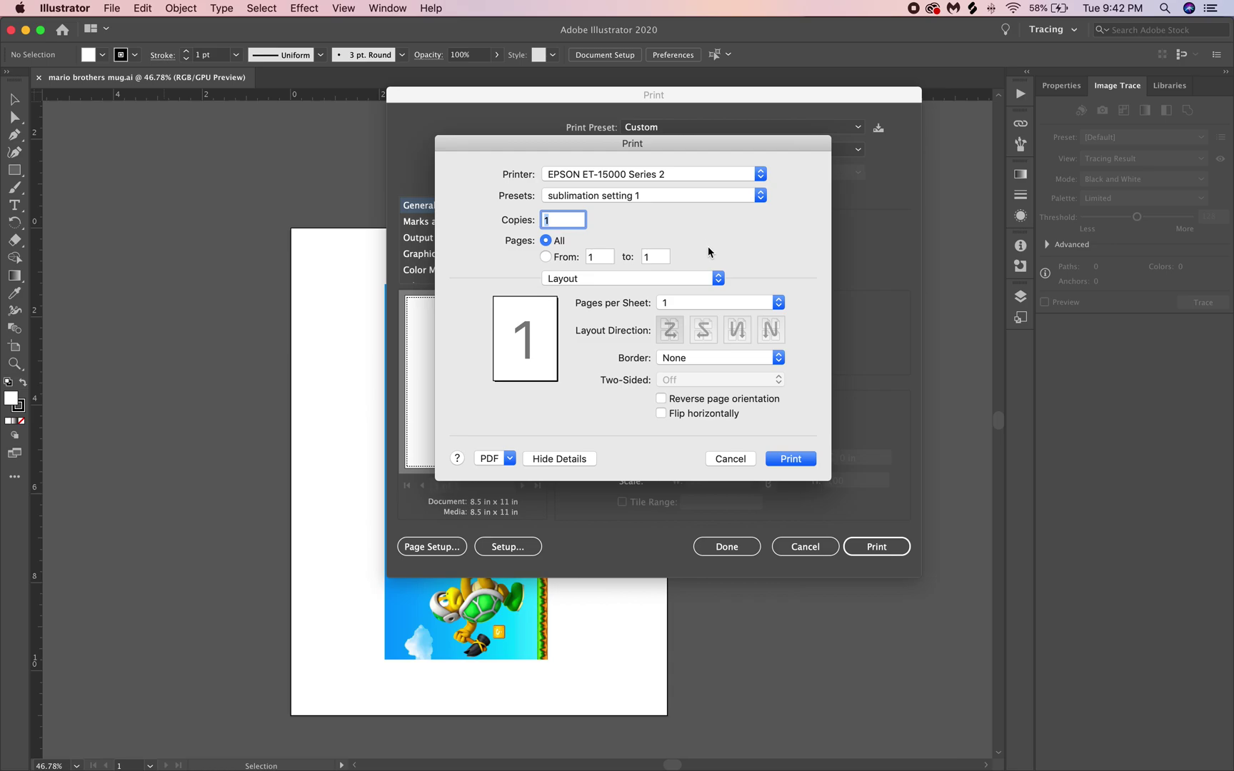
{"action": "left_click", "coordinate": [717, 277]}
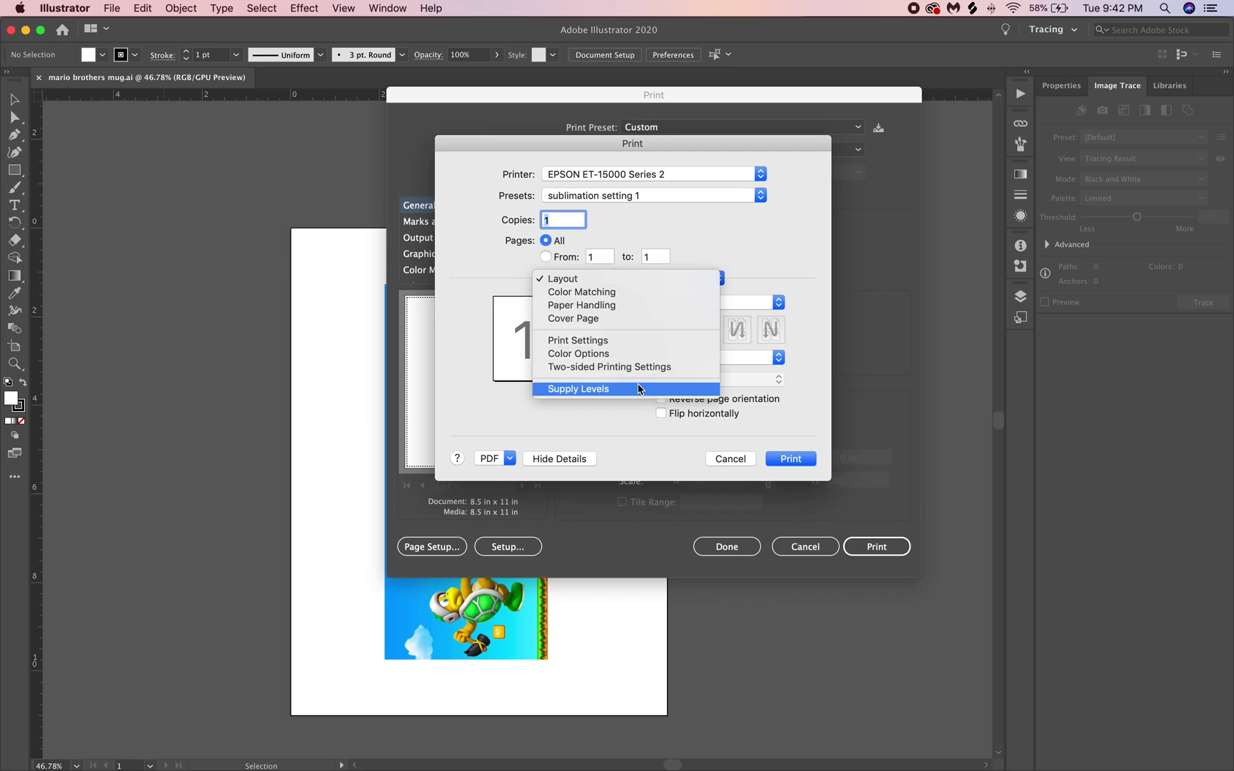
{"action": "left_click", "coordinate": [668, 291]}
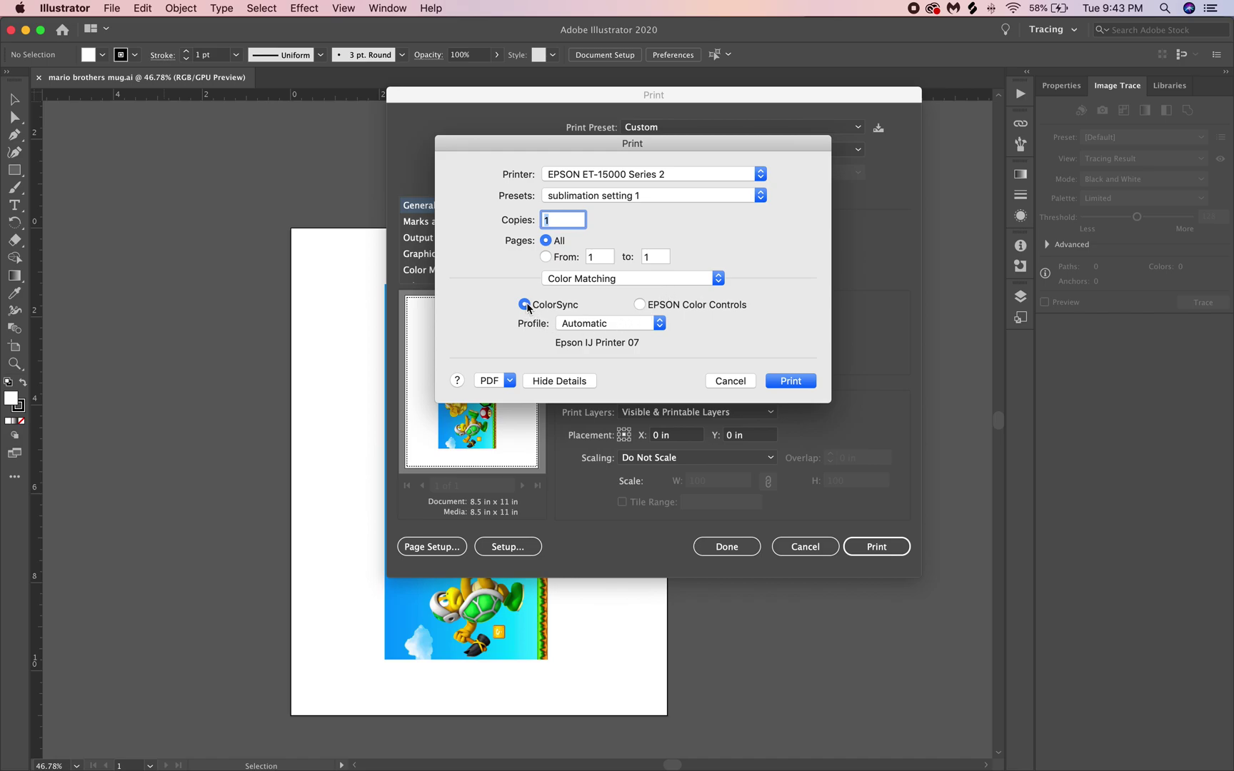
Step: Browse the other ColorSync profiles without choosing one, and accept the printer setup with the Automatic profile
{"action": "left_click", "coordinate": [651, 323]}
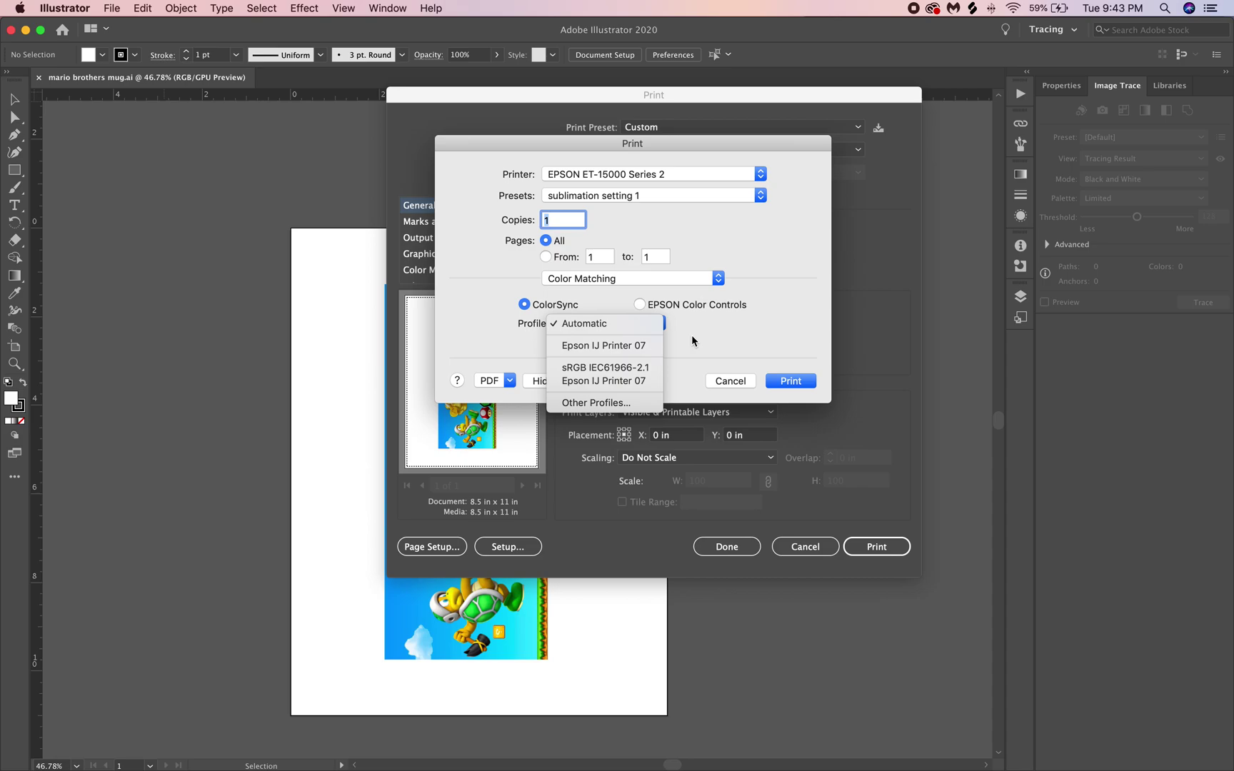
{"action": "left_click", "coordinate": [639, 403]}
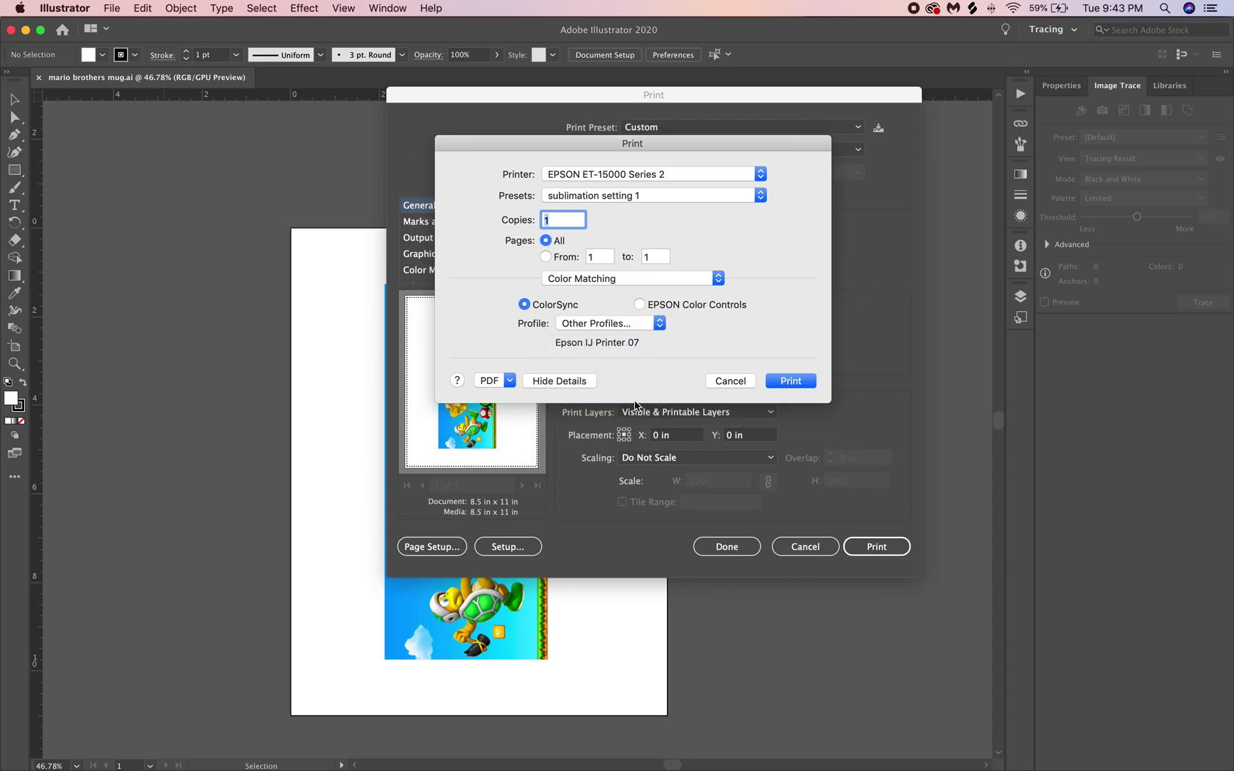
{"action": "scroll", "coordinate": [635, 302], "scroll_direction": "down", "scroll_amount": 2}
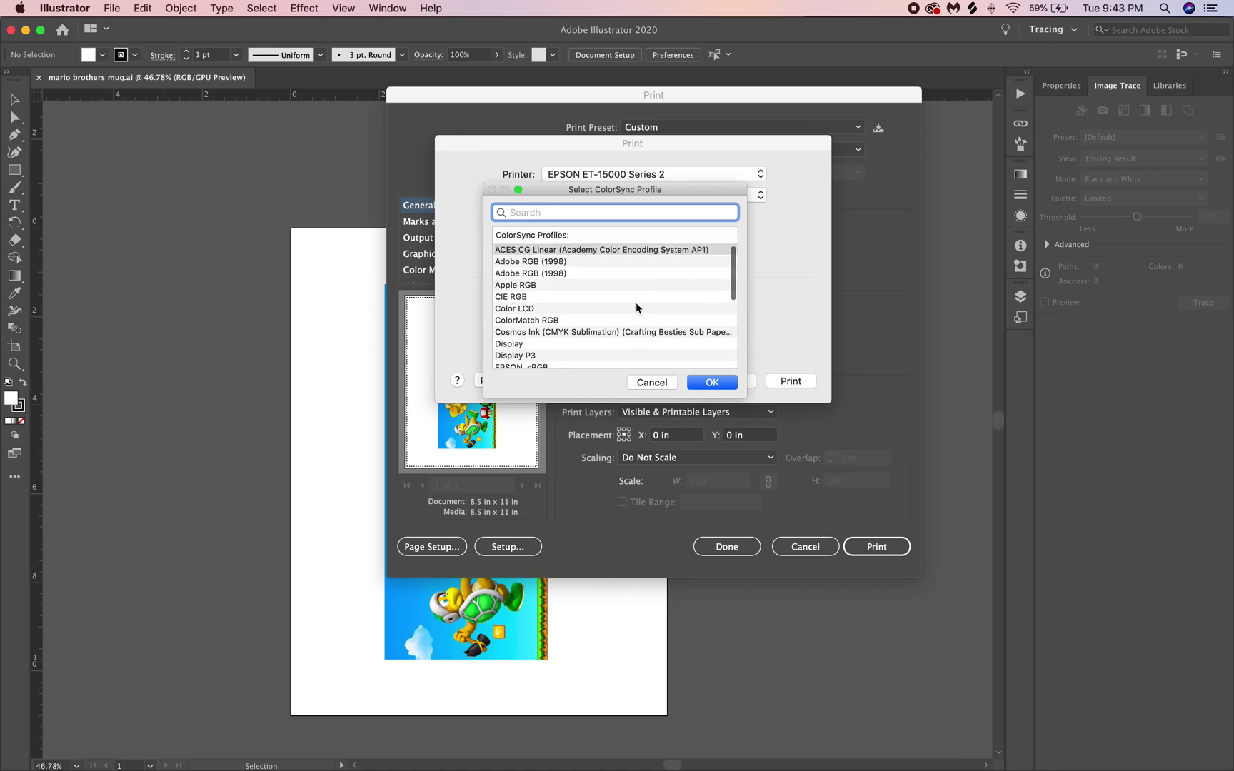
{"action": "scroll", "coordinate": [637, 308], "scroll_direction": "down", "scroll_amount": 10}
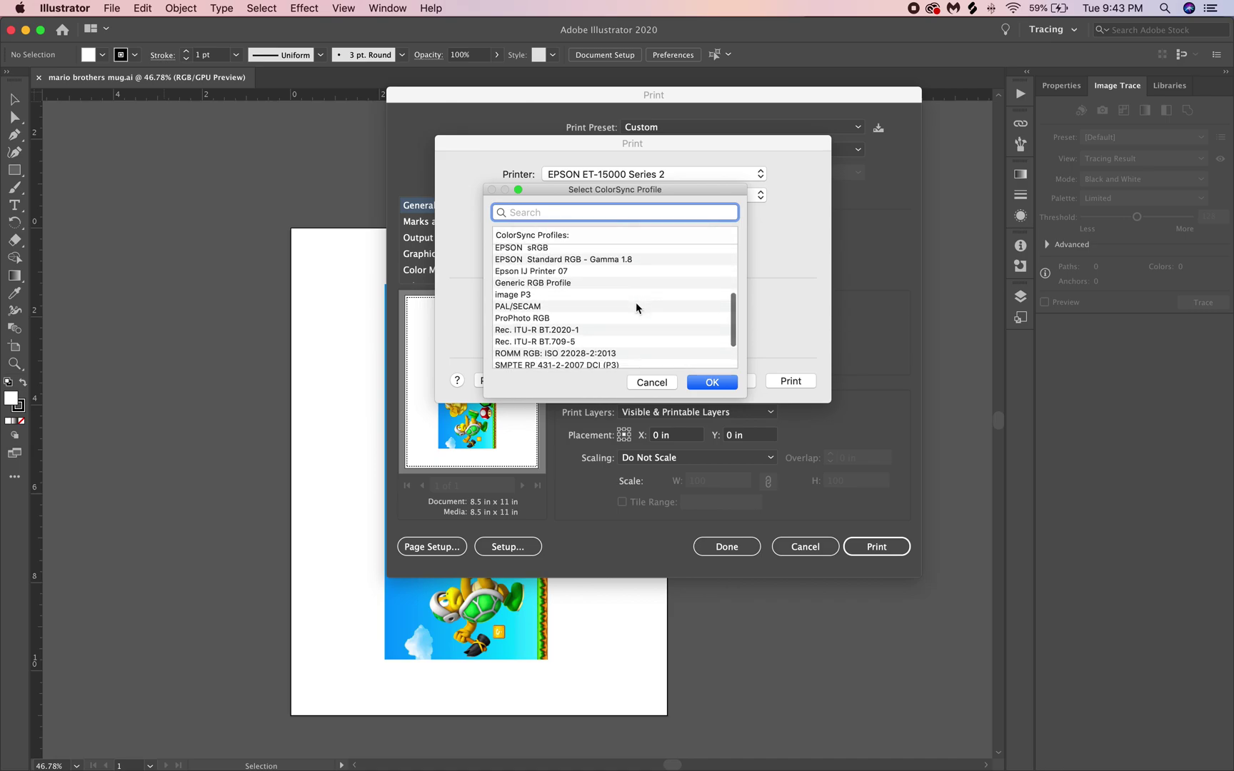
{"action": "scroll", "coordinate": [636, 302], "scroll_direction": "up", "scroll_amount": 12}
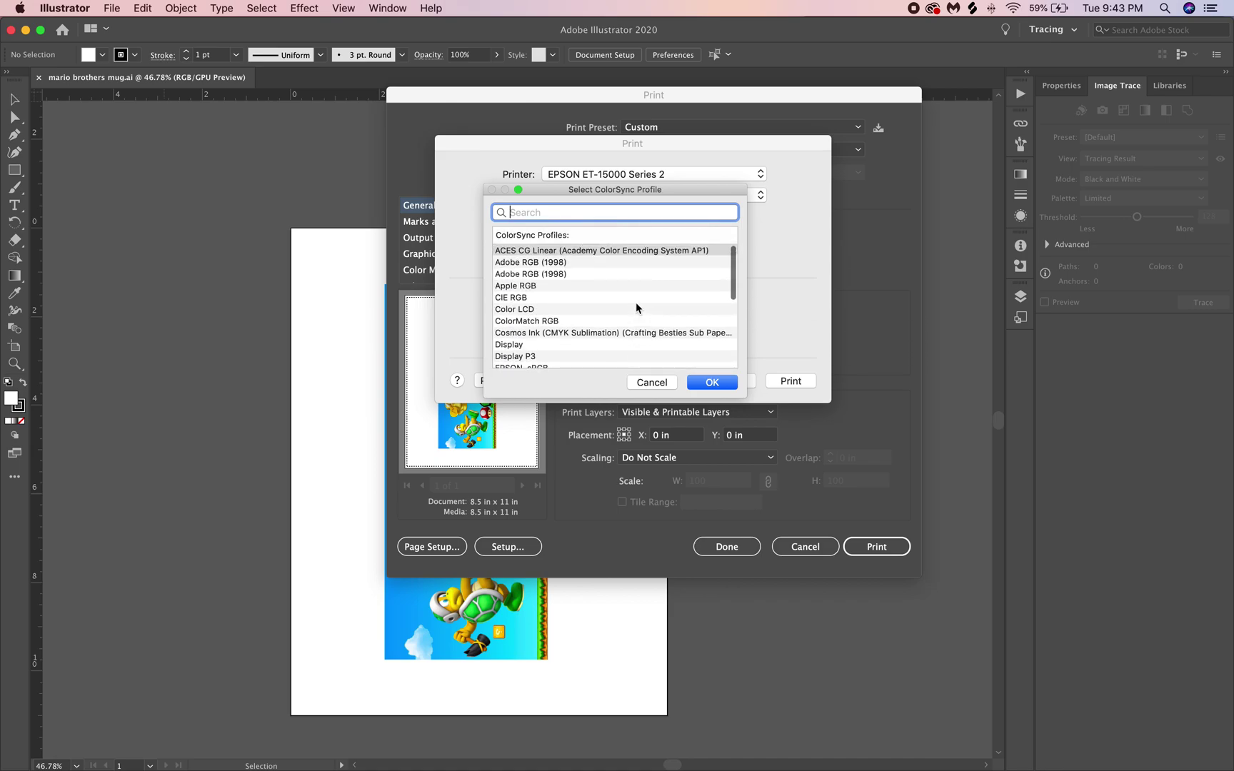
{"action": "left_click", "coordinate": [649, 384]}
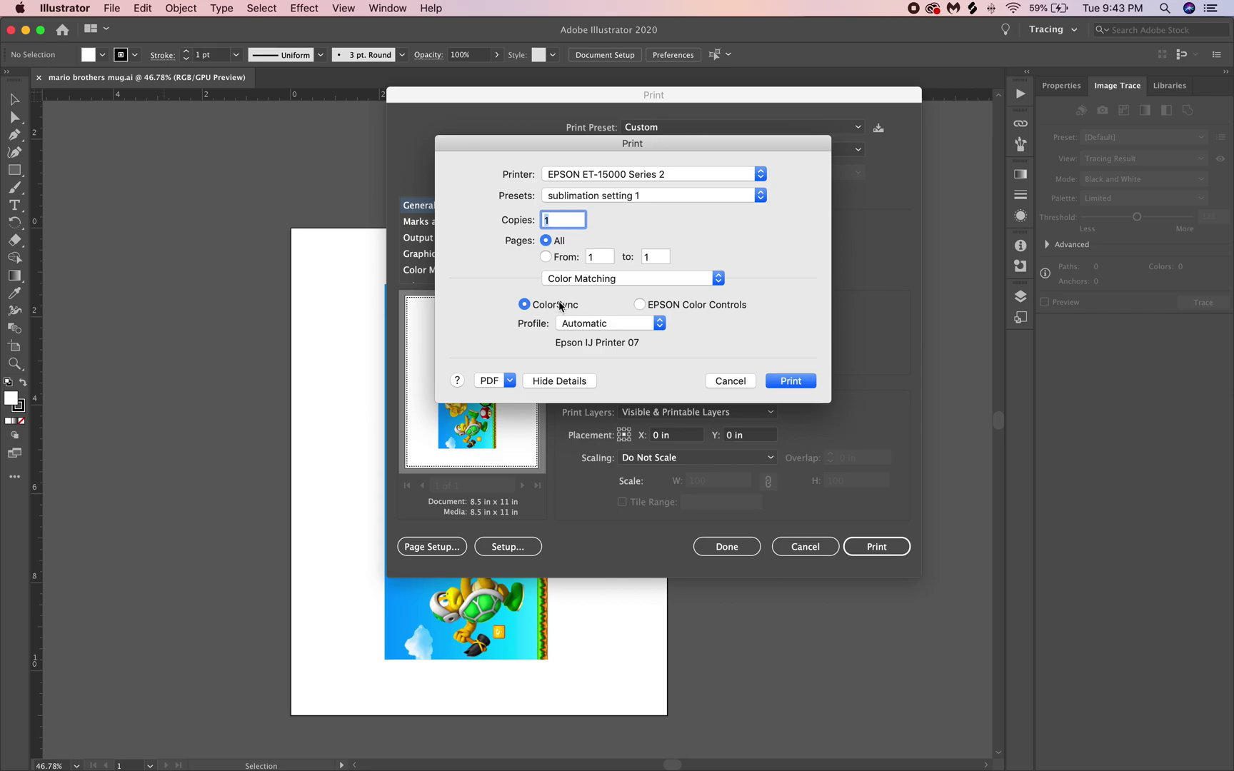
{"action": "left_click", "coordinate": [785, 383]}
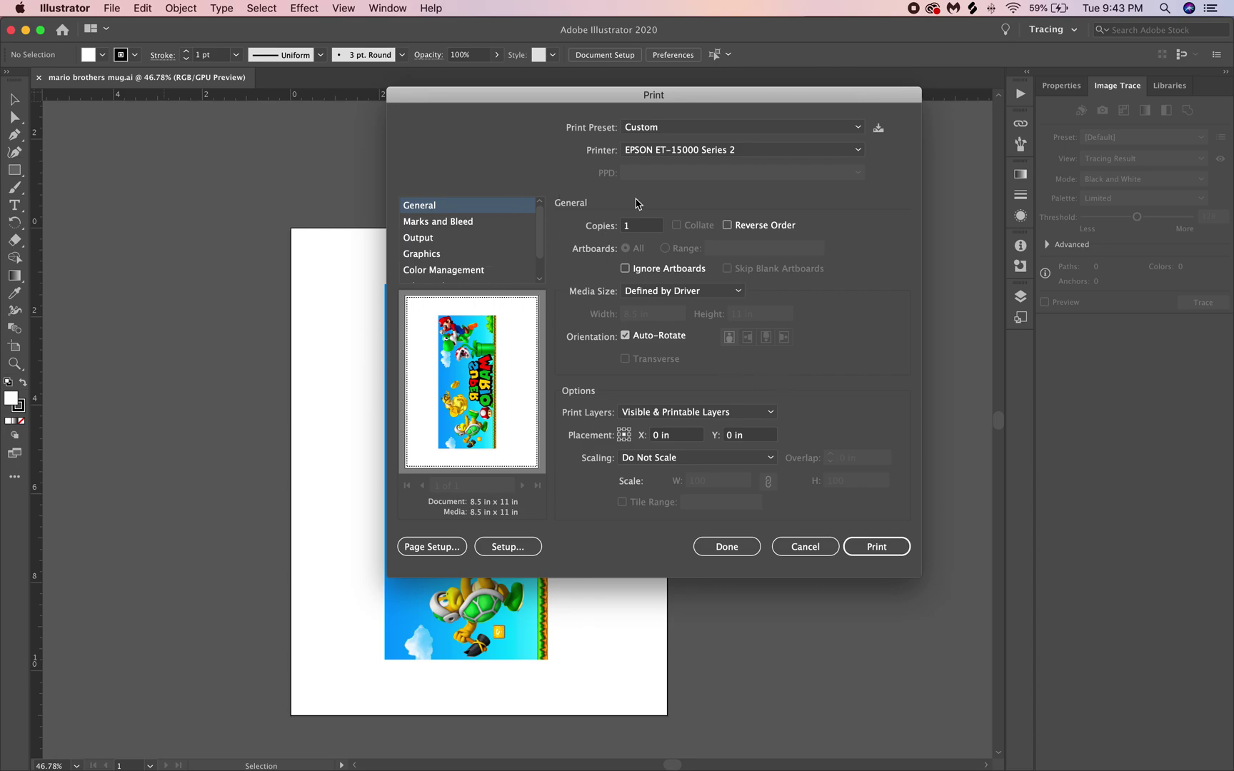
Step: Review the Color Management options for color handling, printer profile and rendering intent, and cancel the print
{"action": "left_click", "coordinate": [468, 270]}
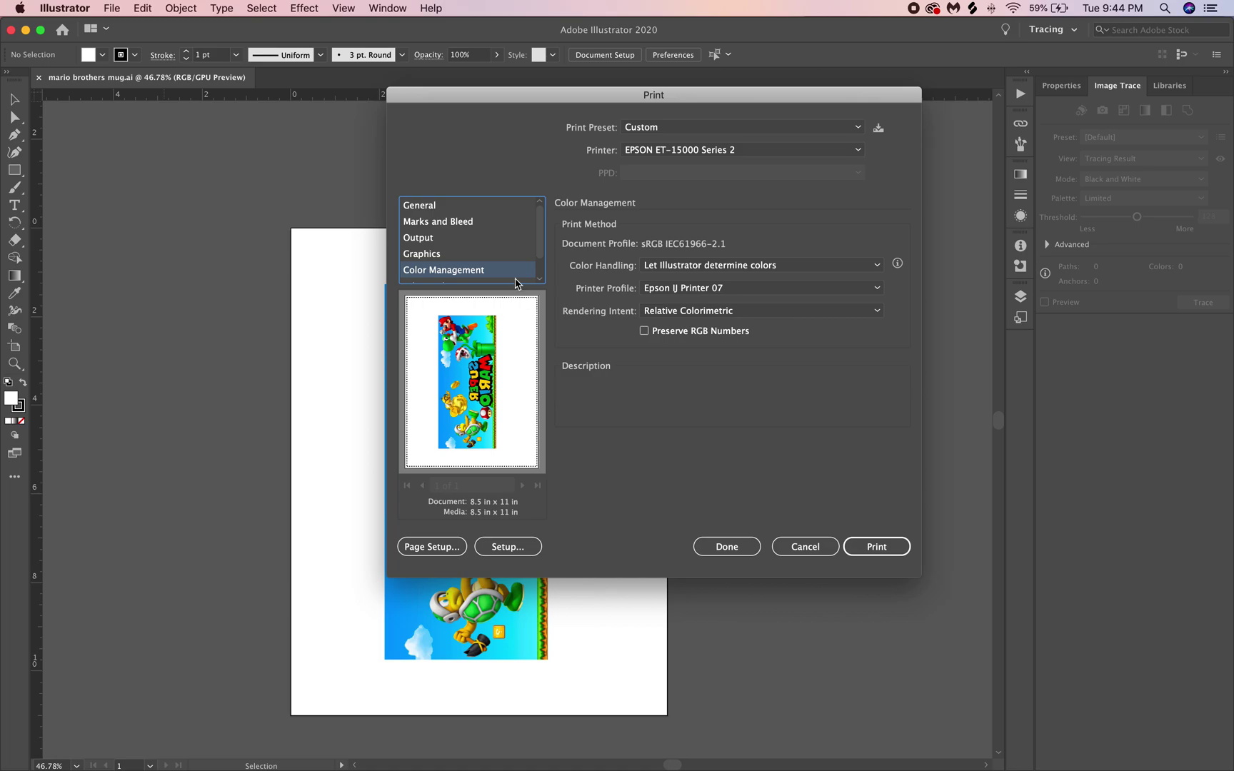
{"action": "left_click", "coordinate": [541, 252]}
{"action": "mouse_move", "coordinate": [540, 252]}
{"action": "left_mouse_down"}
{"action": "mouse_move", "coordinate": [540, 268]}
{"action": "mouse_move", "coordinate": [541, 245]}
{"action": "left_mouse_up"}
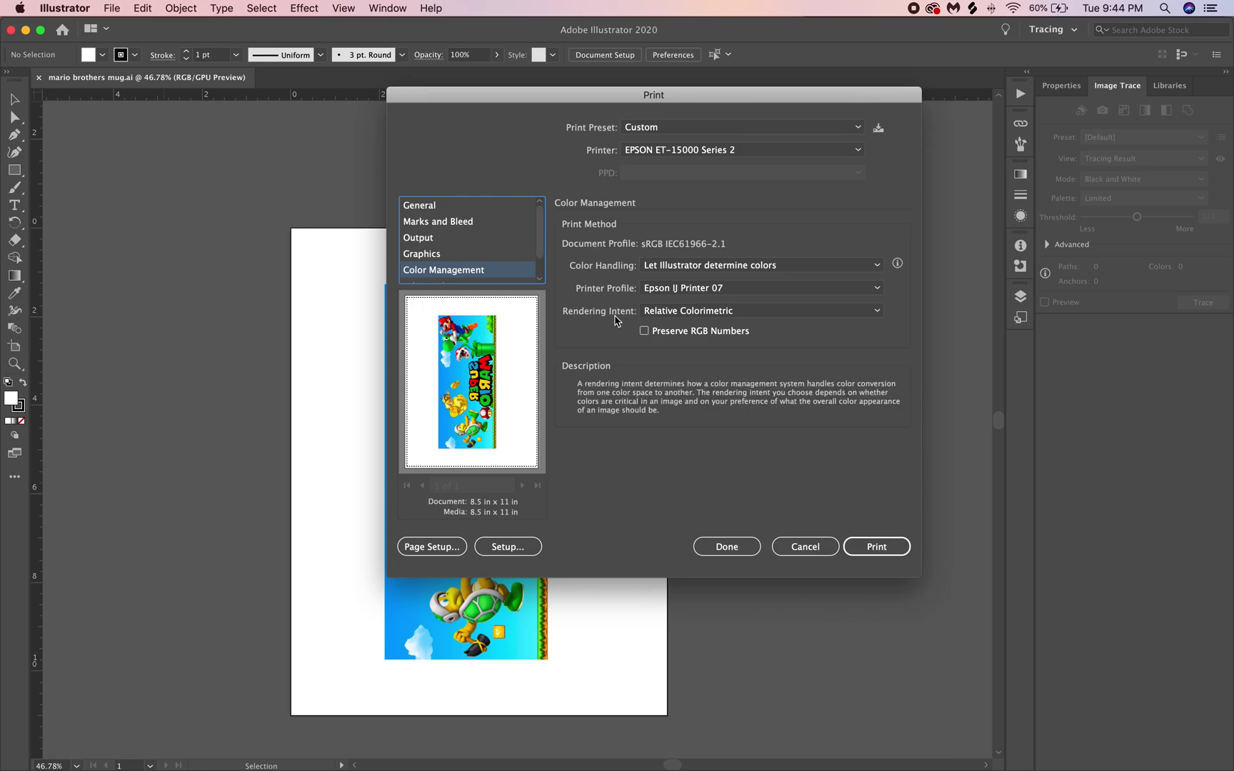
{"action": "left_click", "coordinate": [792, 549]}
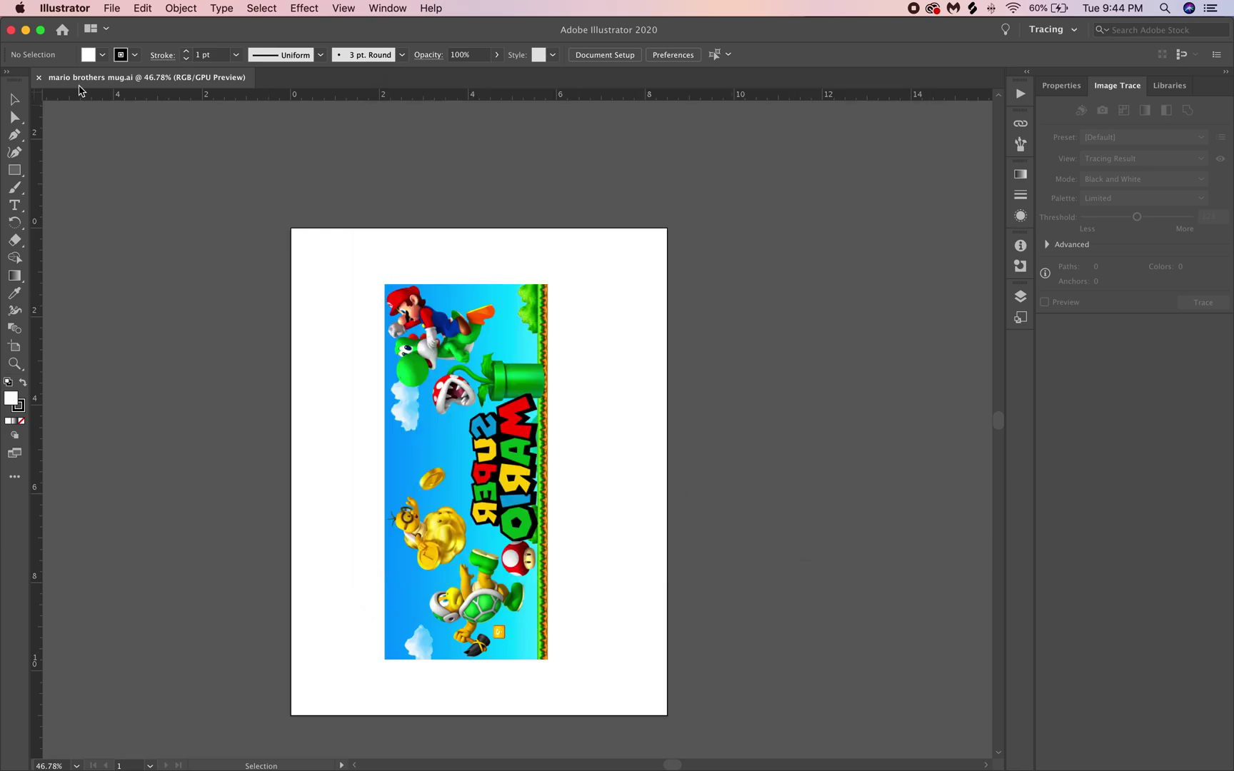
Step: Minimize the Illustrator document, switch to Silhouette Studio and open the system print settings for MARIO BROS MUG.studio3
{"action": "left_click", "coordinate": [25, 30]}
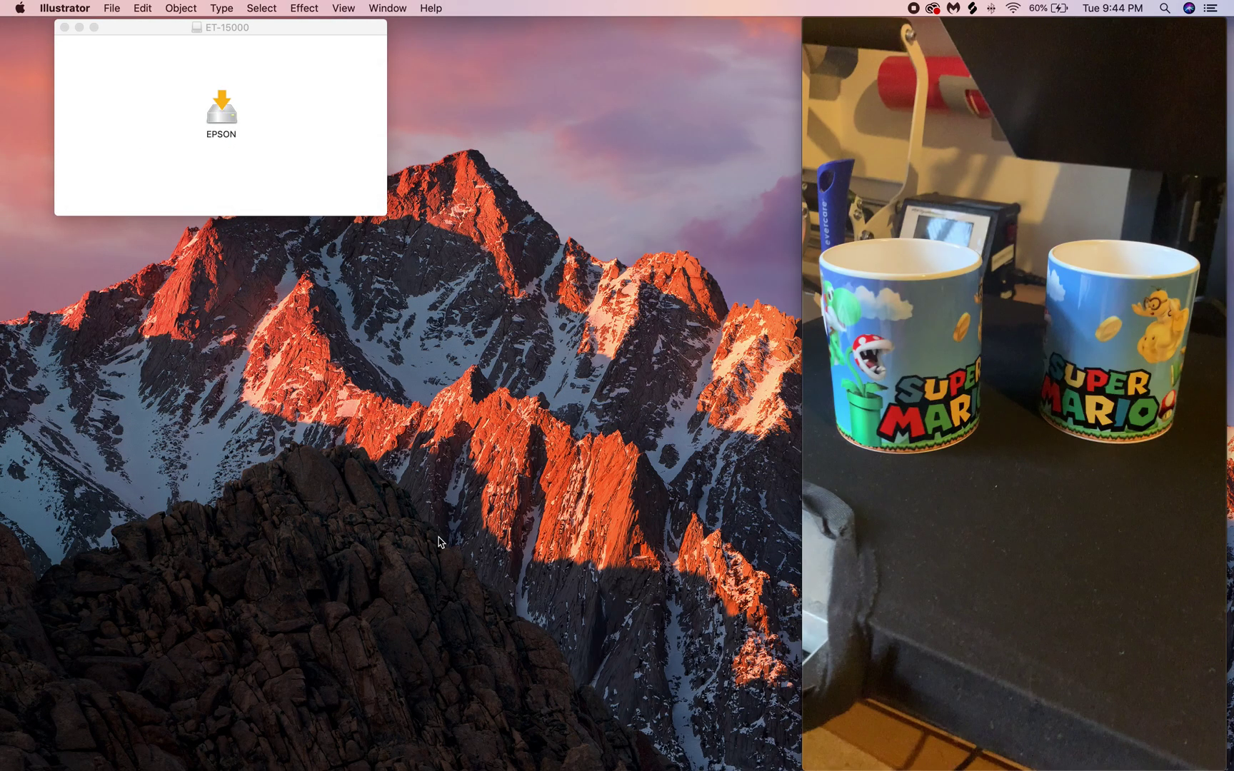
{"action": "mouse_move", "coordinate": [592, 763]}
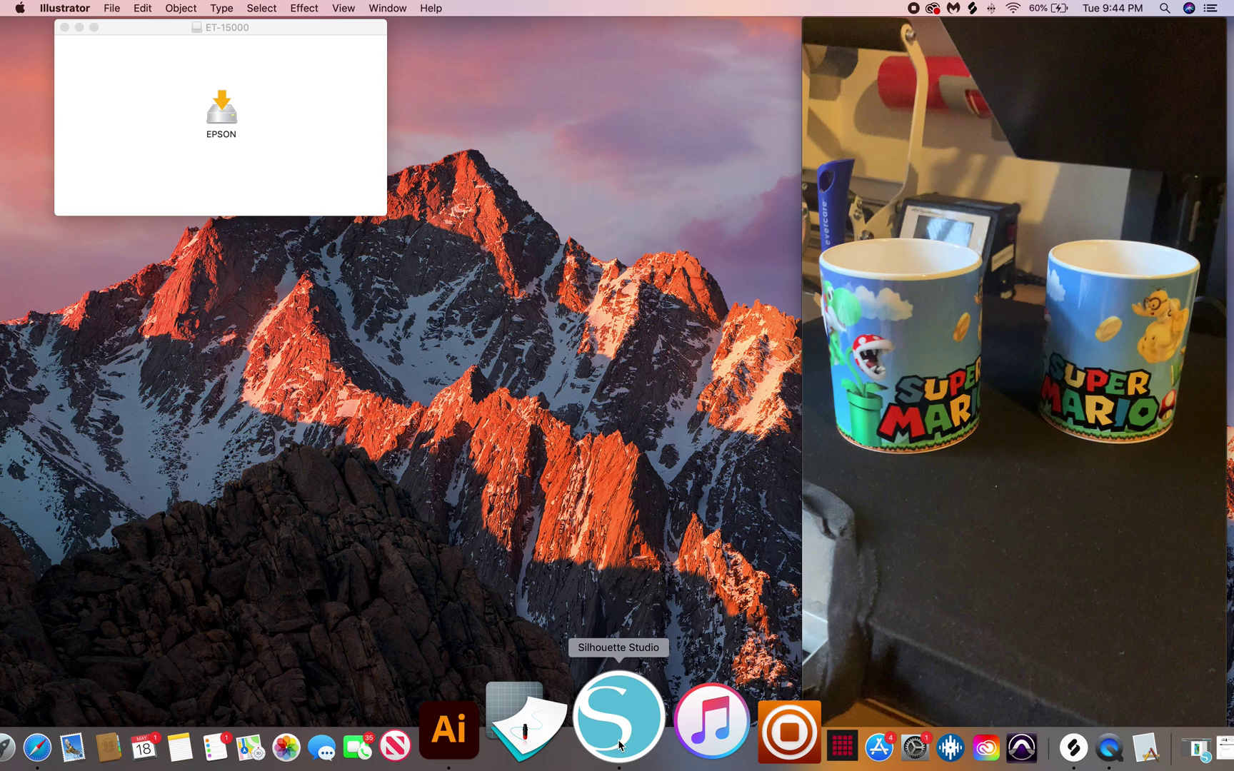
{"action": "left_click", "coordinate": [619, 745]}
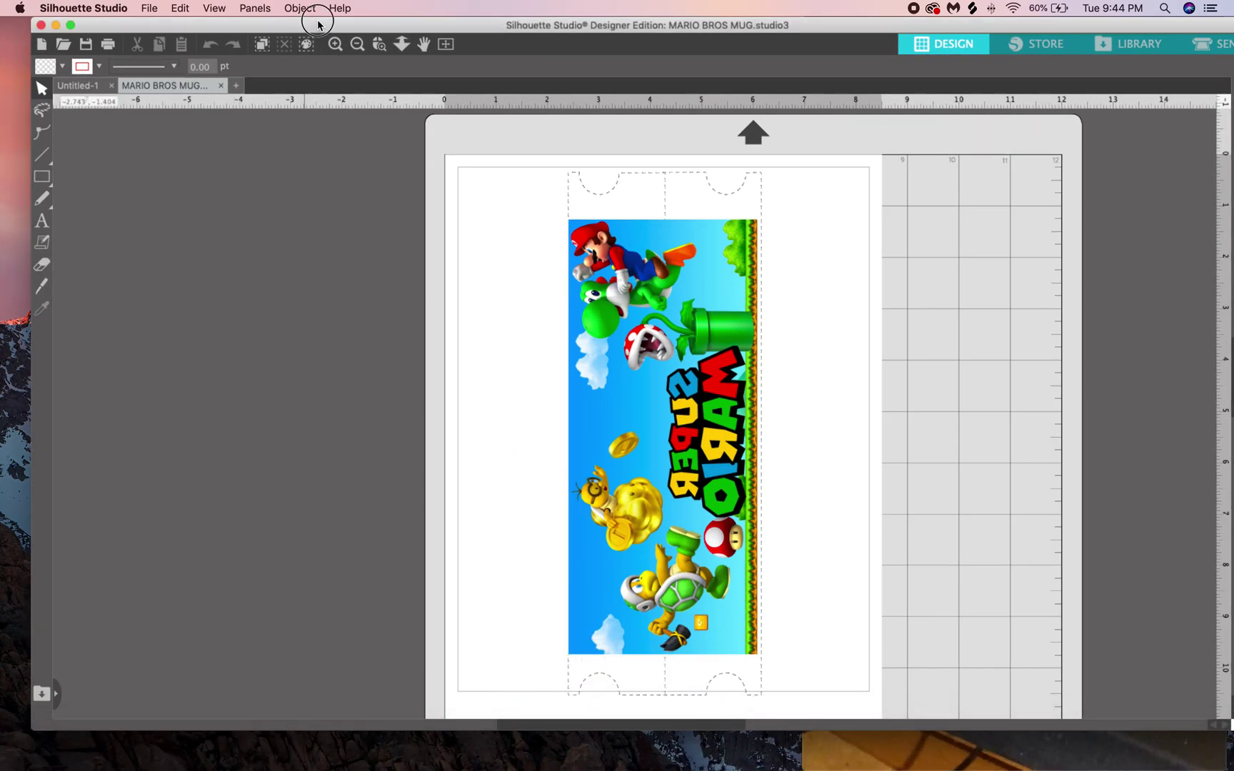
{"action": "left_click_drag", "start_coordinate": [318, 20], "coordinate": [299, 20]}
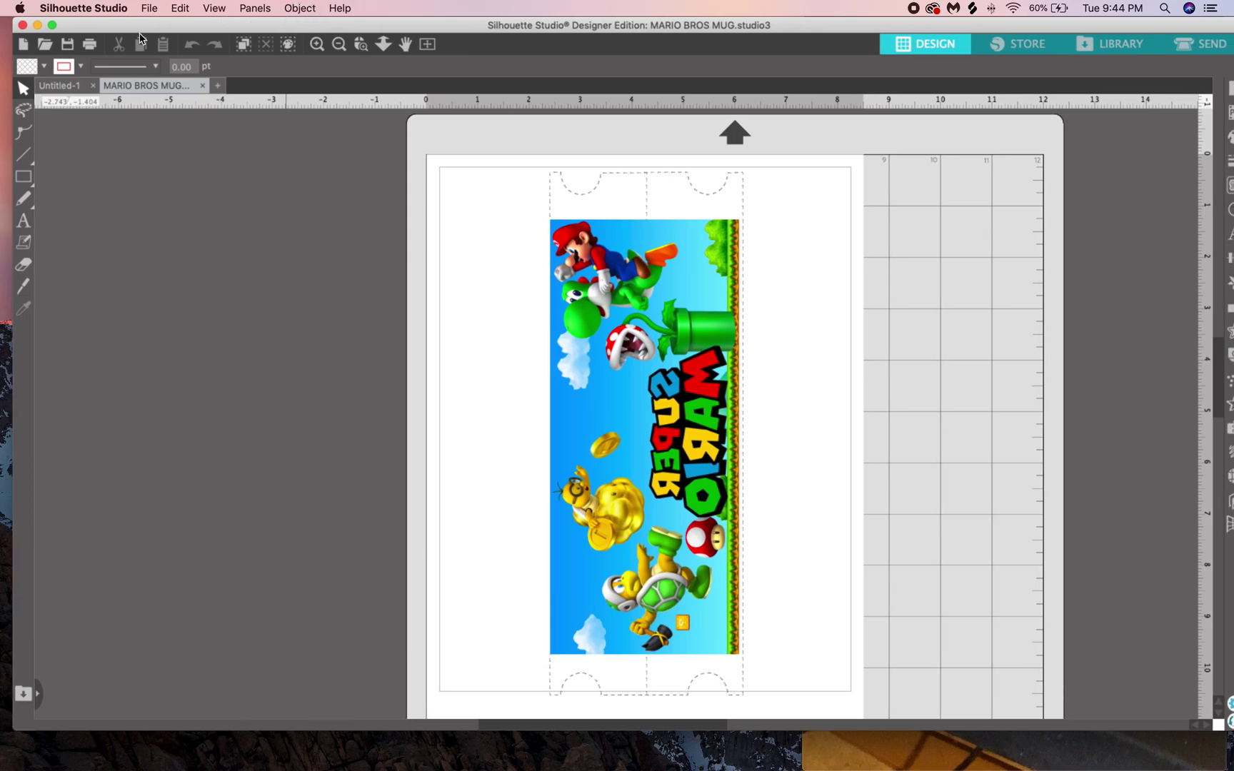
{"action": "left_click", "coordinate": [91, 46]}
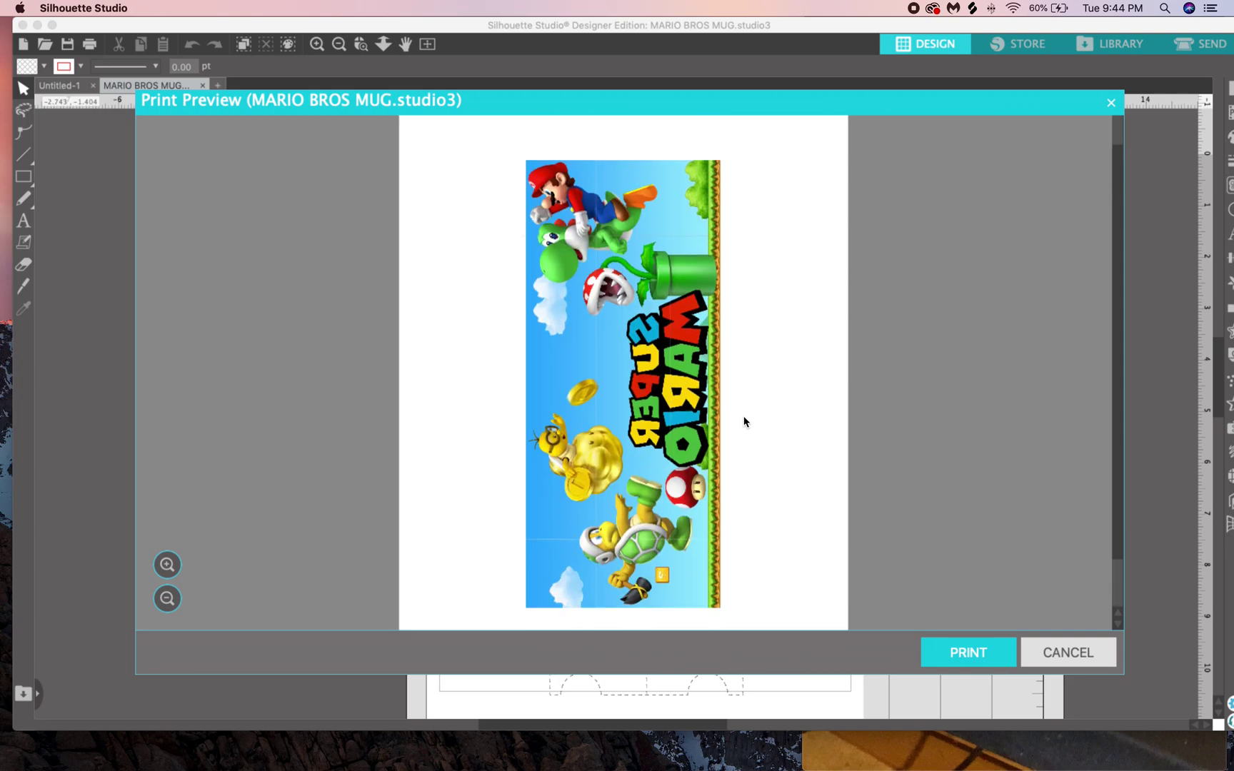
{"action": "left_click", "coordinate": [952, 650]}
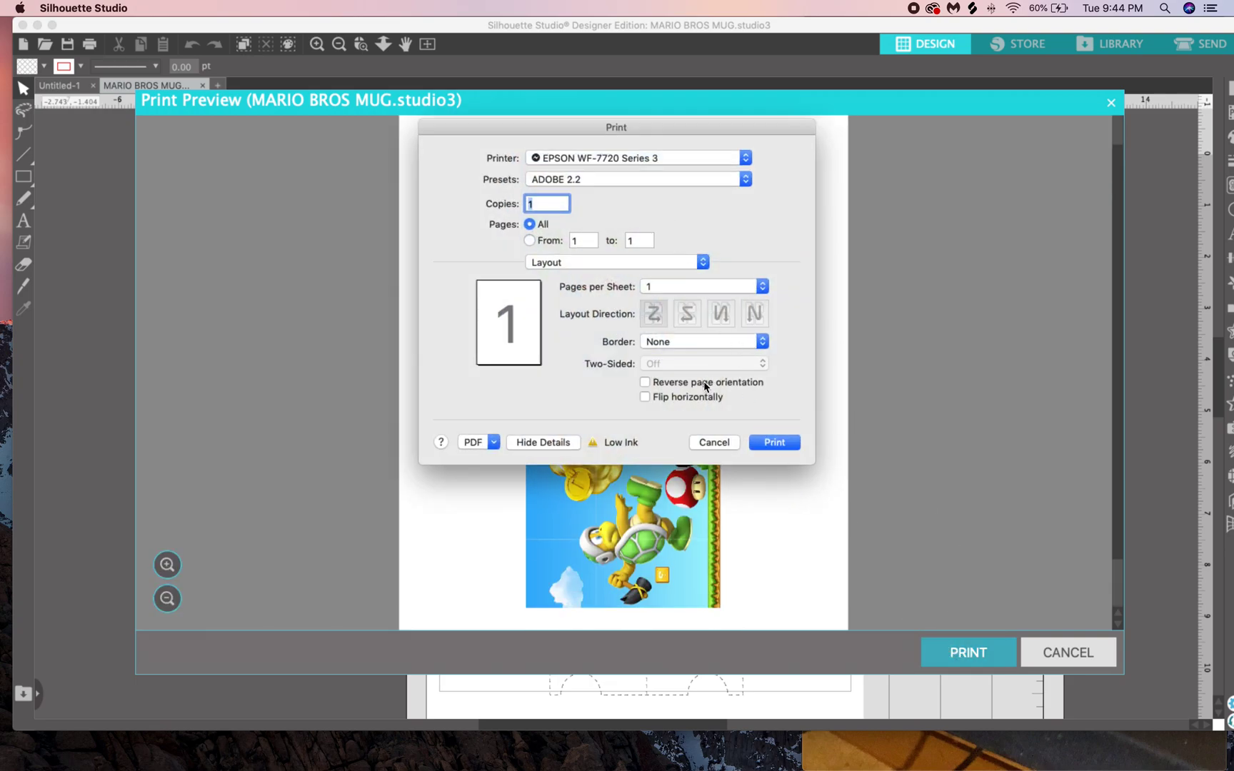
Step: Set the printer to EPSON ET-15000 Series 2 and review its presets, keeping sublimation setting 1
{"action": "left_click", "coordinate": [739, 163]}
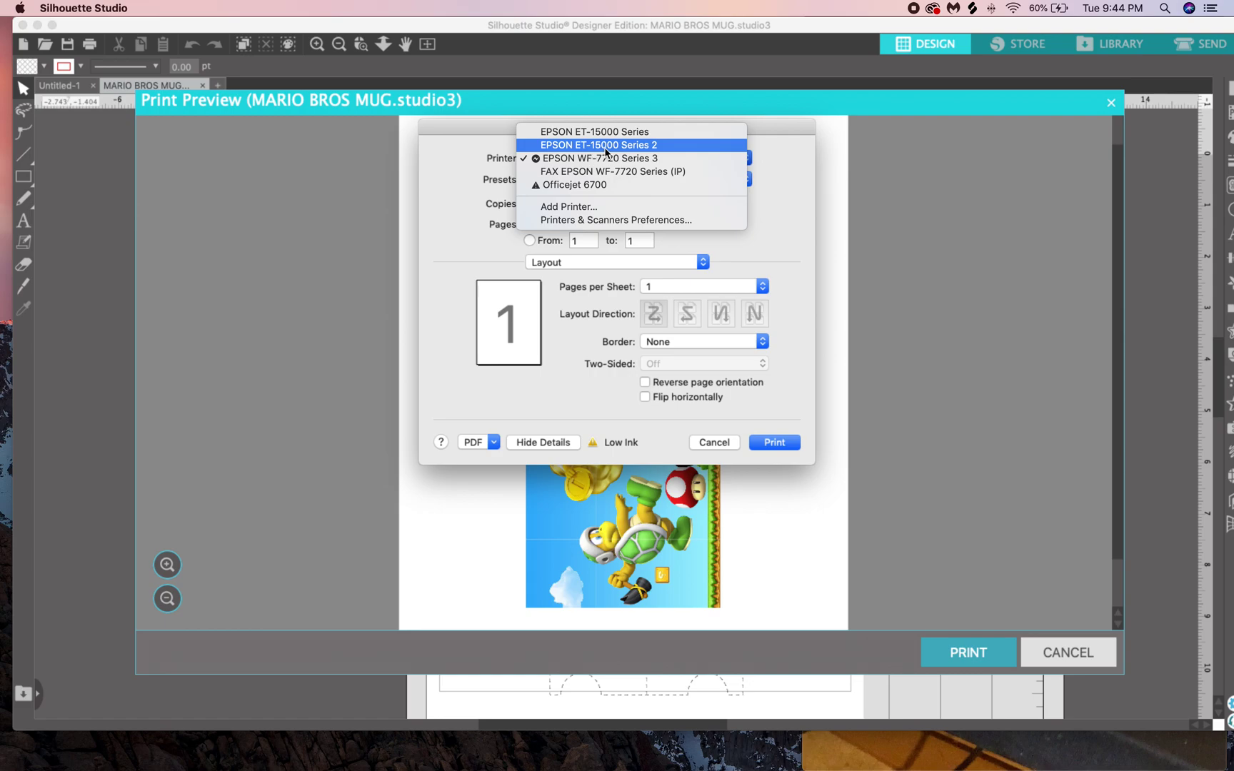
{"action": "left_click", "coordinate": [646, 145]}
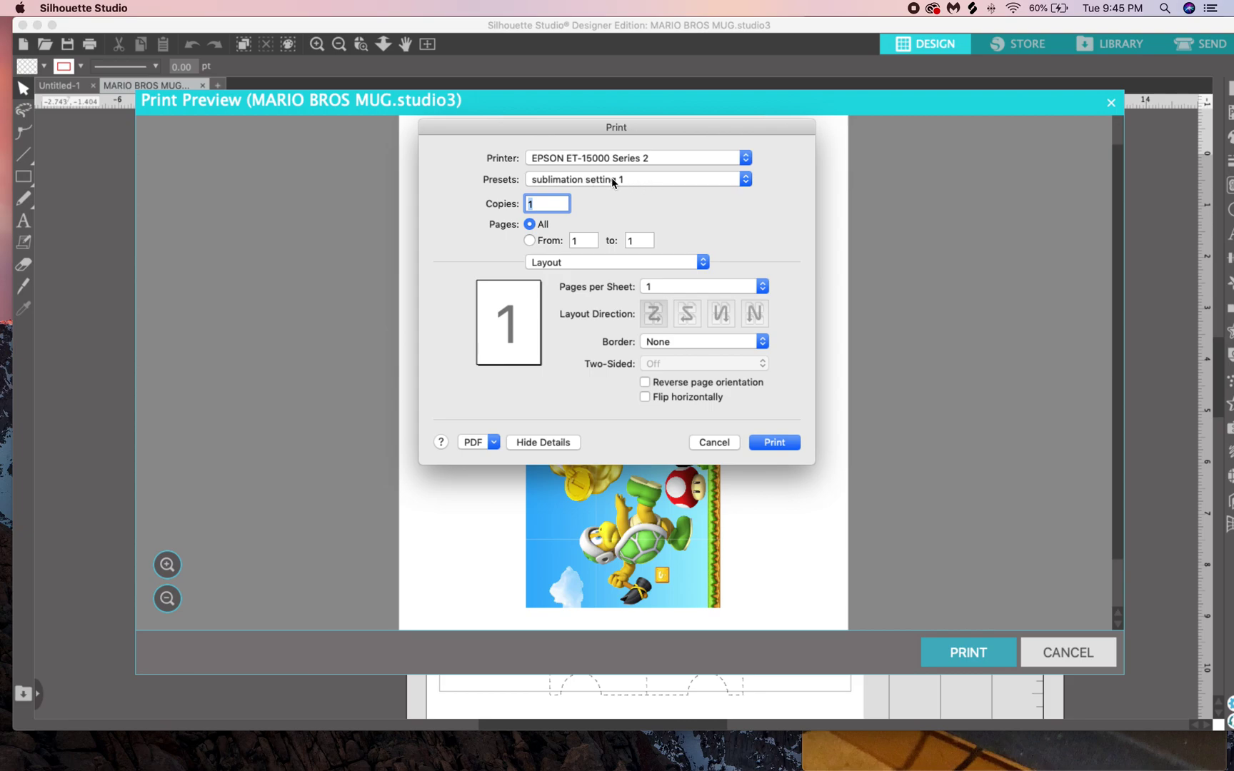
{"action": "left_click", "coordinate": [691, 188]}
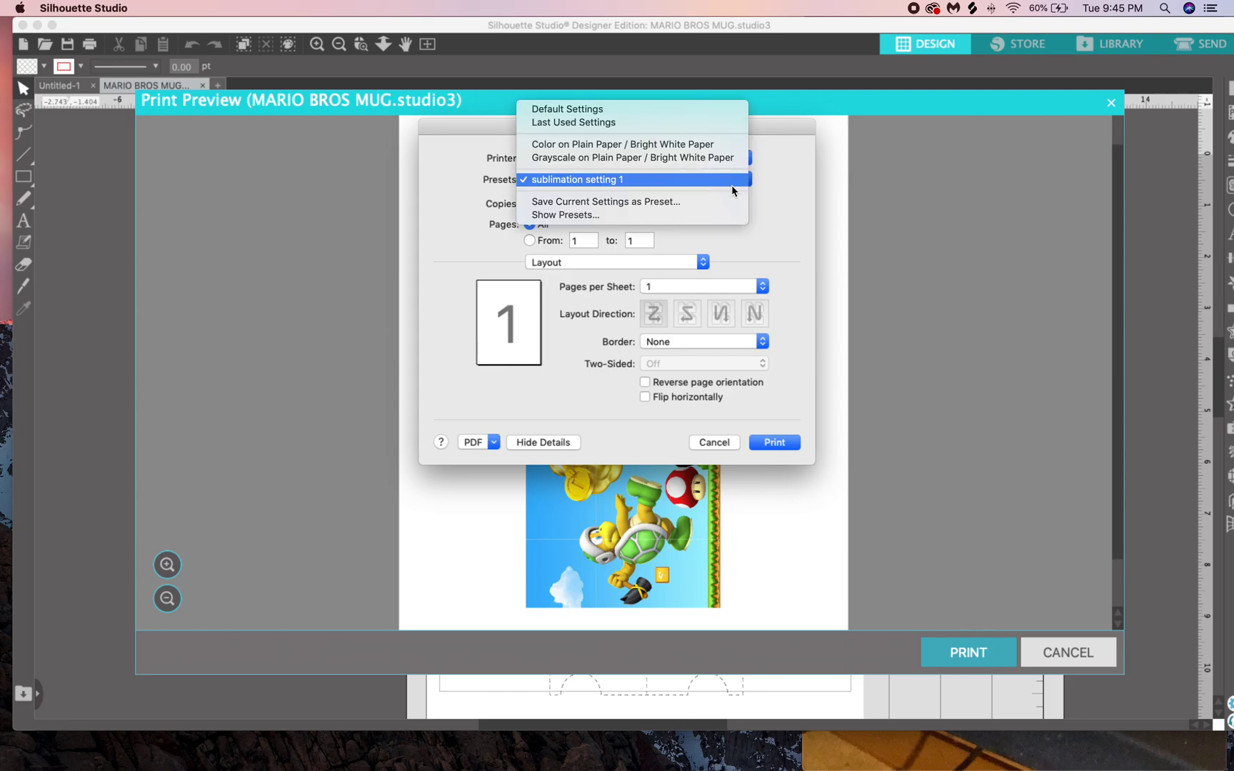
{"action": "left_click", "coordinate": [787, 194]}
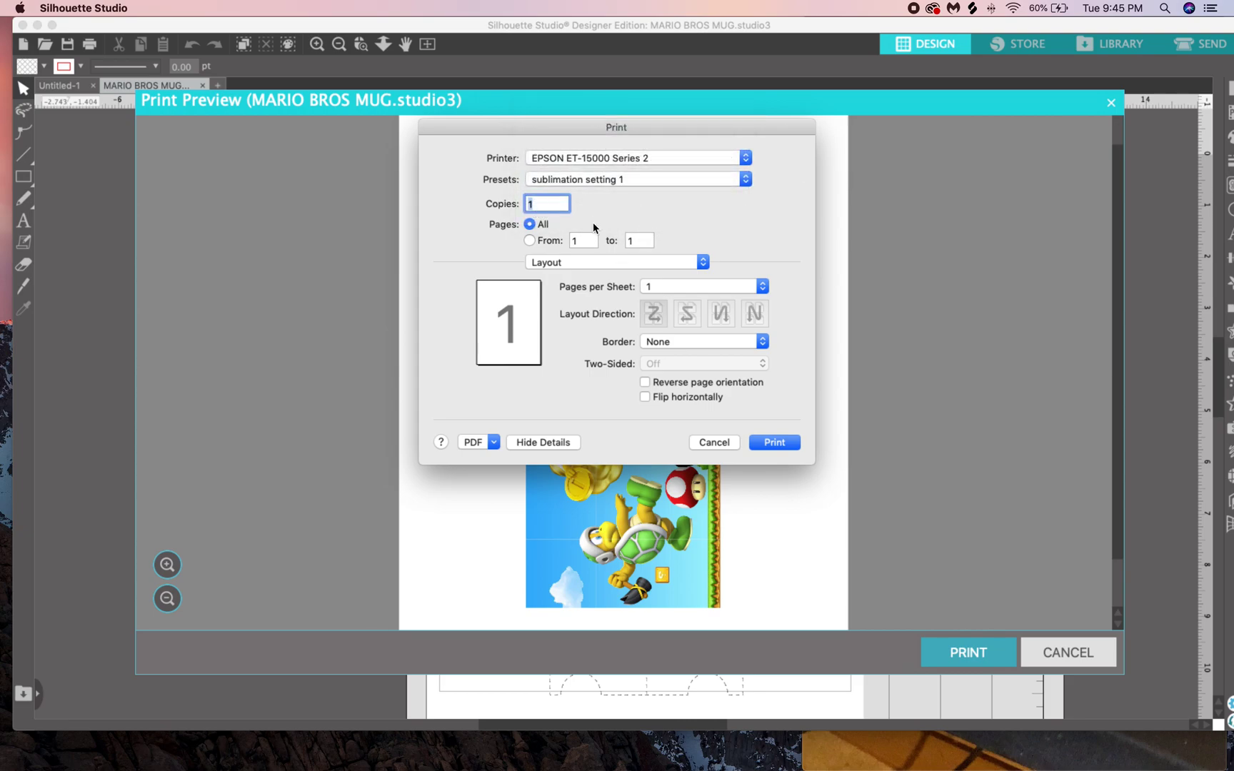
Step: Inspect the Color Matching options and browse the other ColorSync profiles, keeping the Automatic profile
{"action": "left_click", "coordinate": [701, 263]}
{"action": "left_click", "coordinate": [687, 275]}
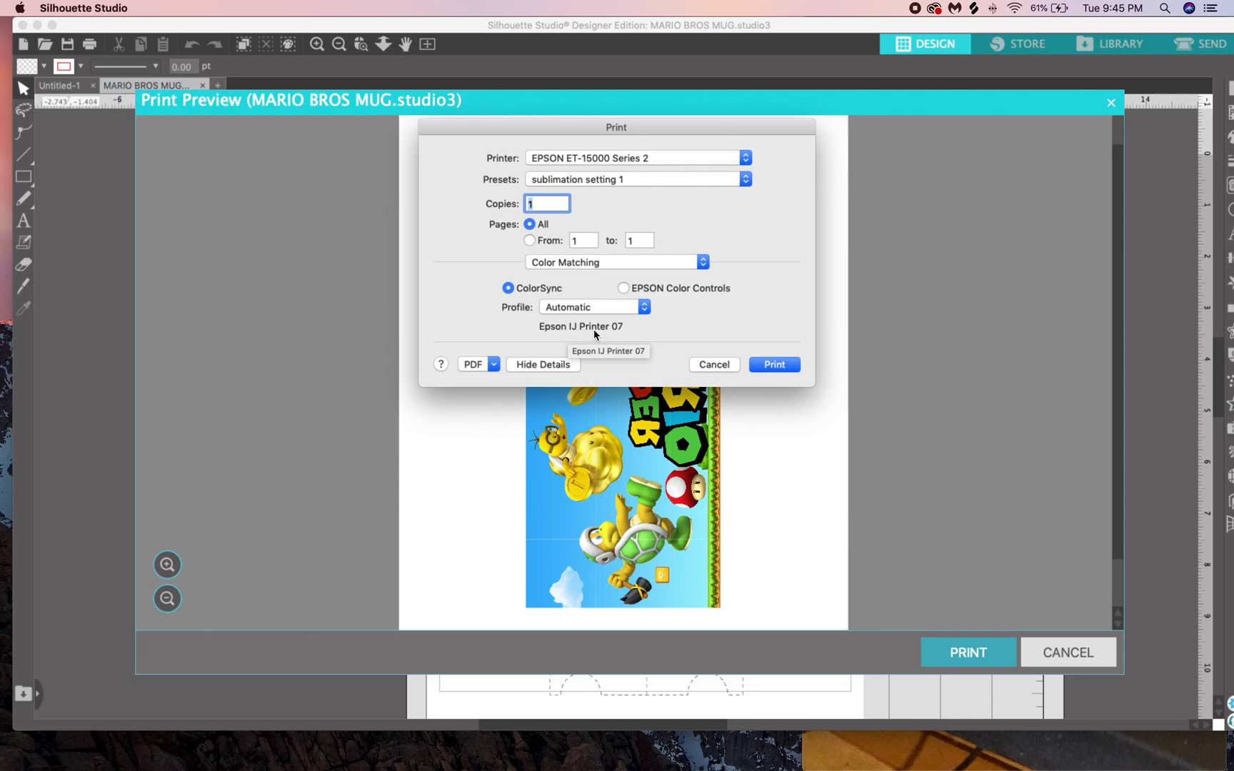
{"action": "left_click", "coordinate": [645, 307]}
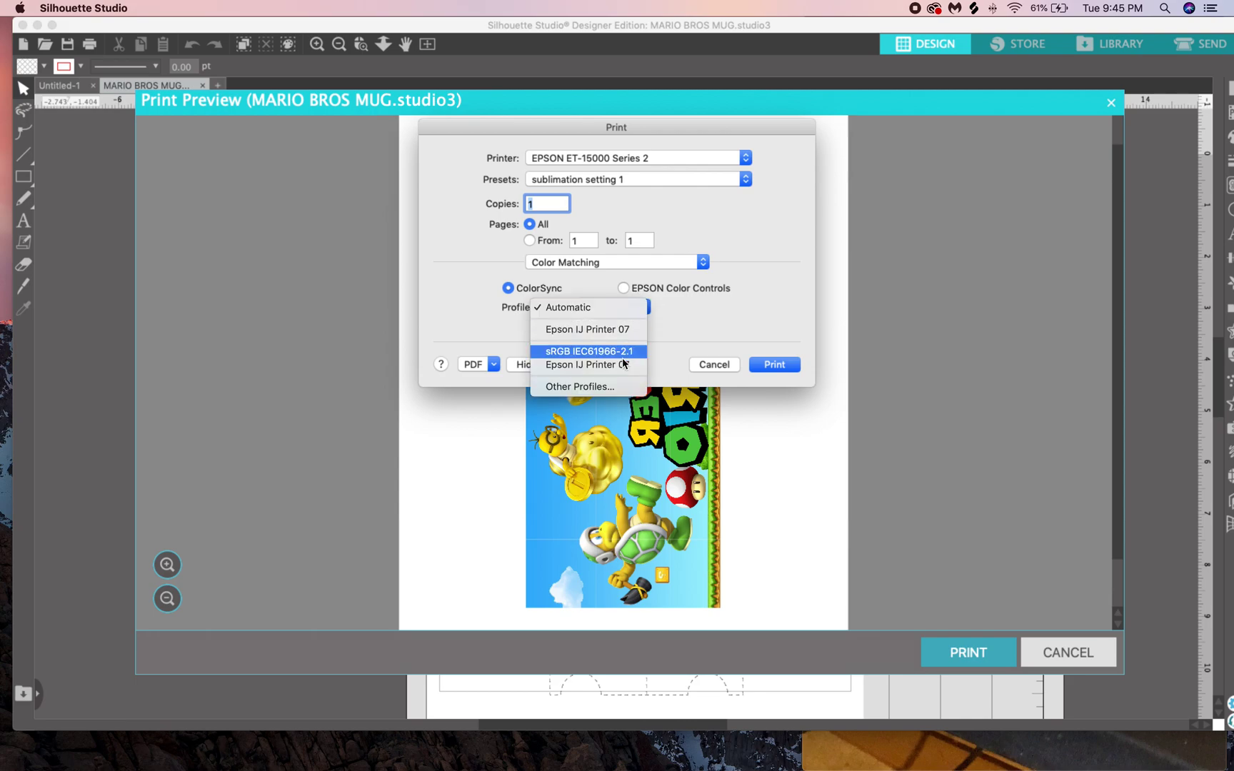
{"action": "left_click", "coordinate": [582, 386]}
{"action": "scroll", "coordinate": [616, 291], "scroll_direction": "down", "scroll_amount": 5}
{"action": "scroll", "coordinate": [617, 291], "scroll_direction": "up", "scroll_amount": 5}
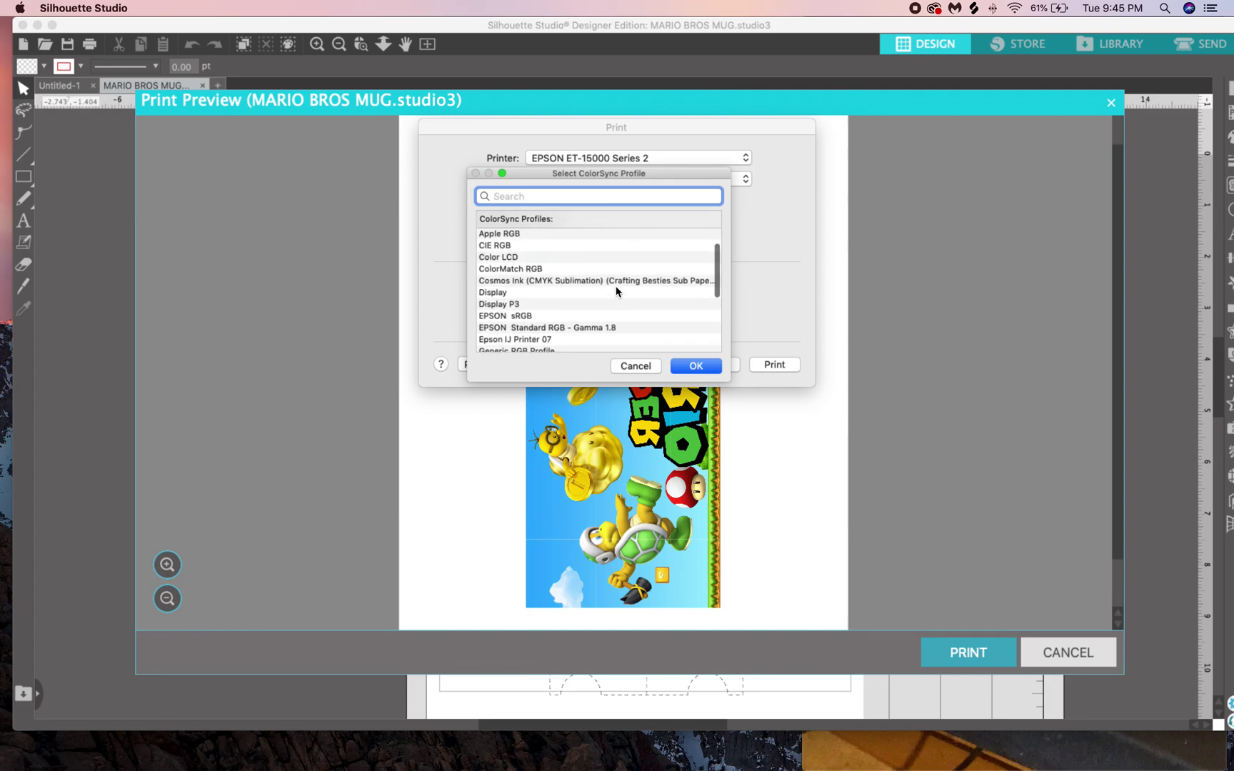
{"action": "left_click", "coordinate": [629, 365]}
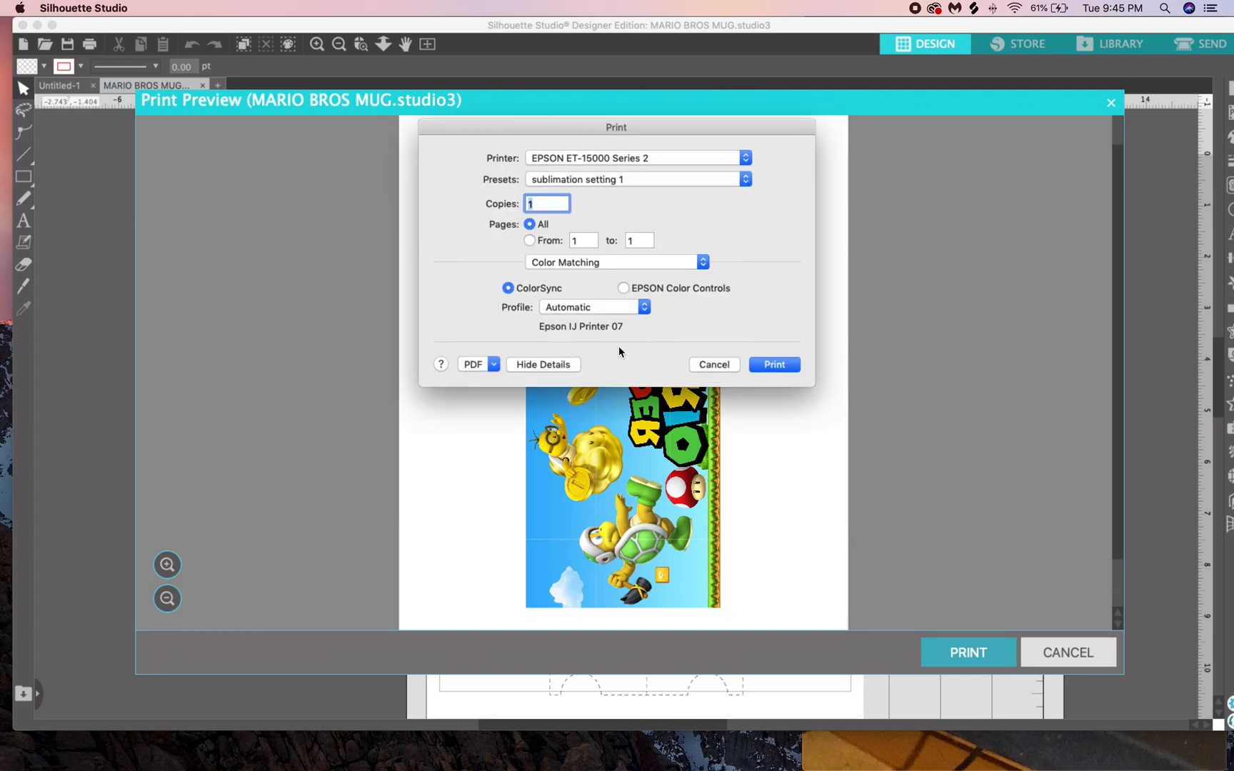
Step: Review the Print Settings and media types, keep Premium Presentation Paper Matte, and cancel the print
{"action": "left_click", "coordinate": [704, 263]}
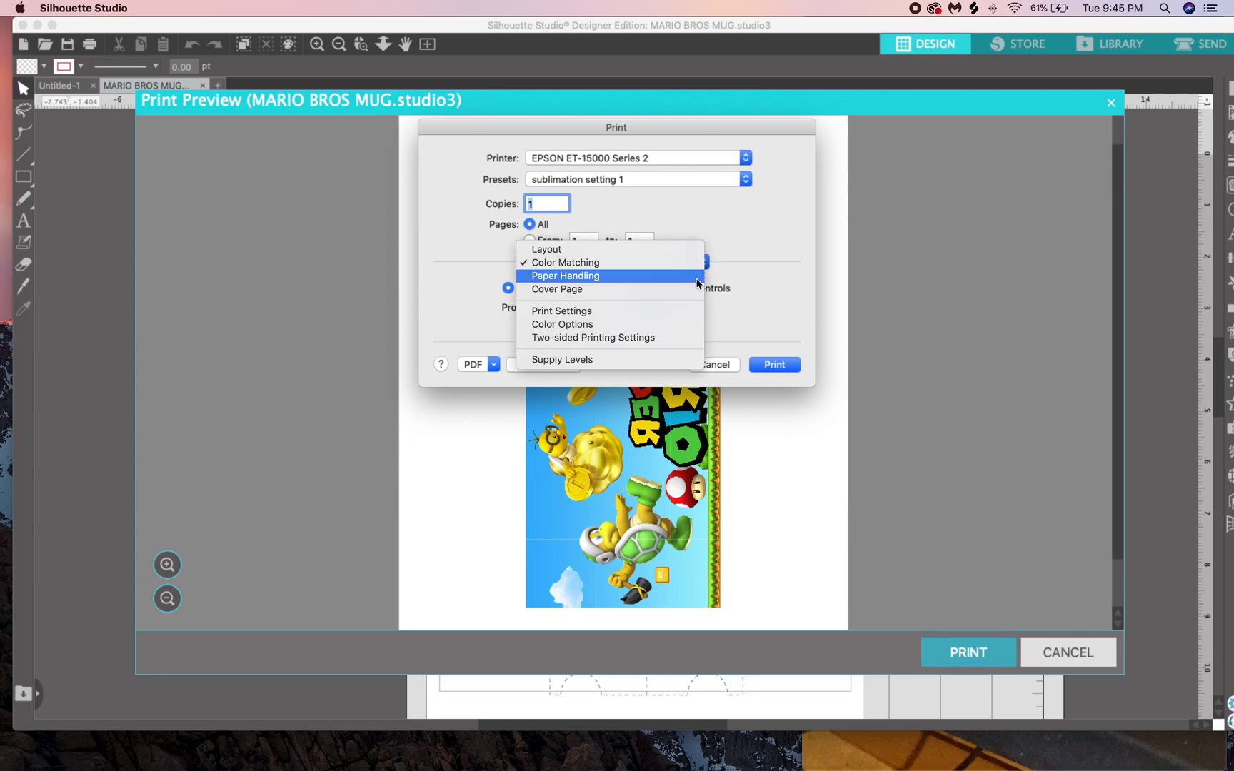
{"action": "left_click", "coordinate": [680, 314]}
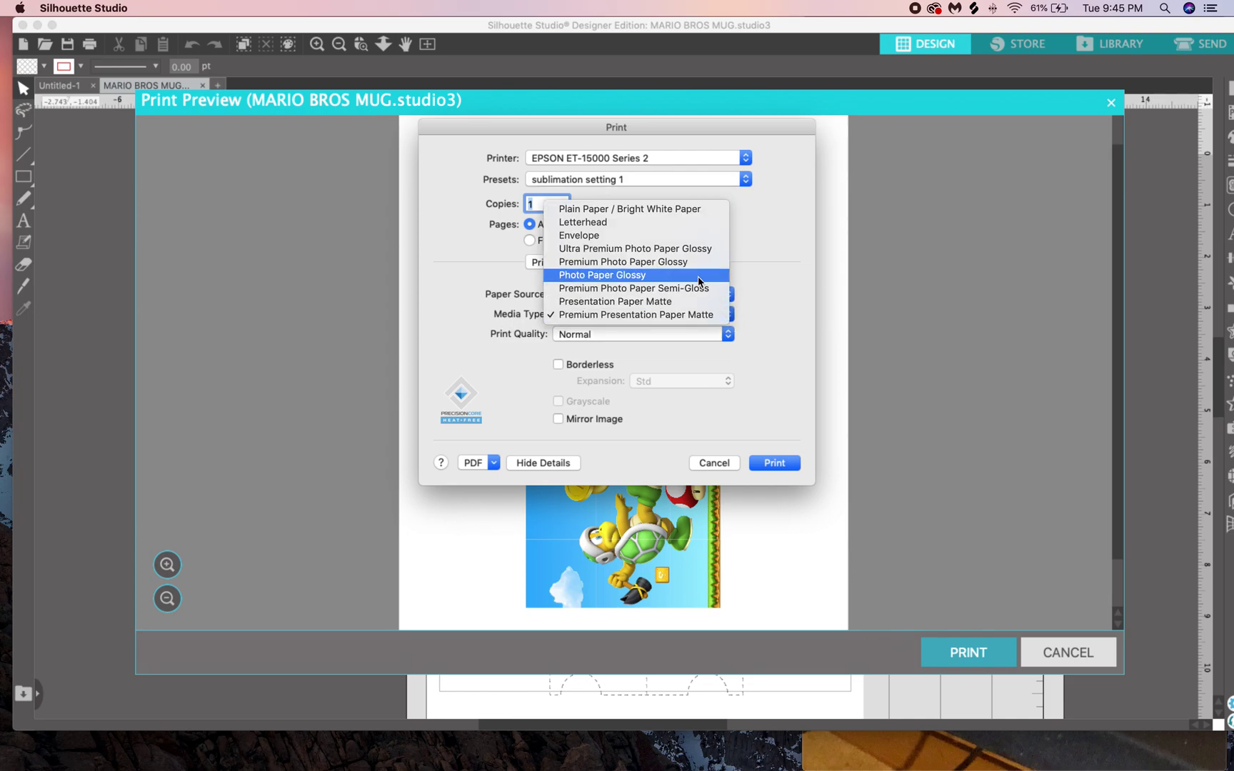
{"action": "left_click", "coordinate": [674, 318]}
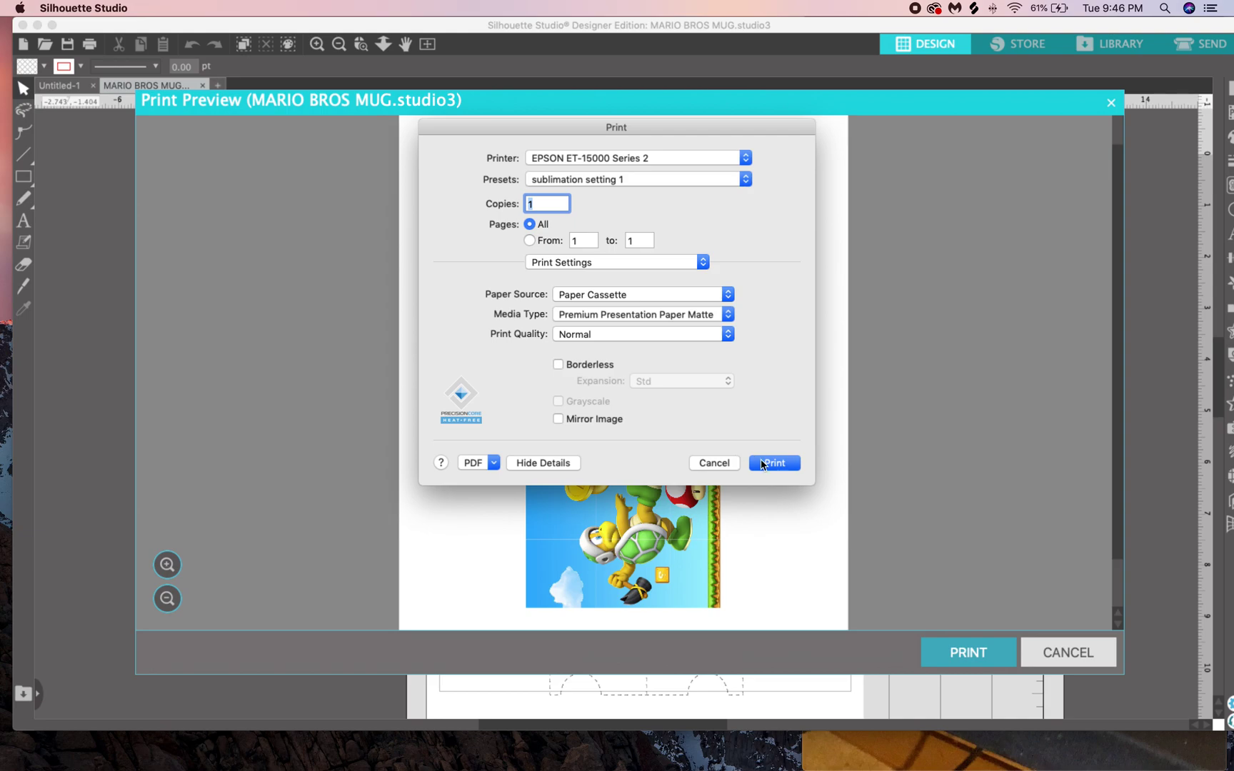
{"action": "left_click", "coordinate": [720, 463]}
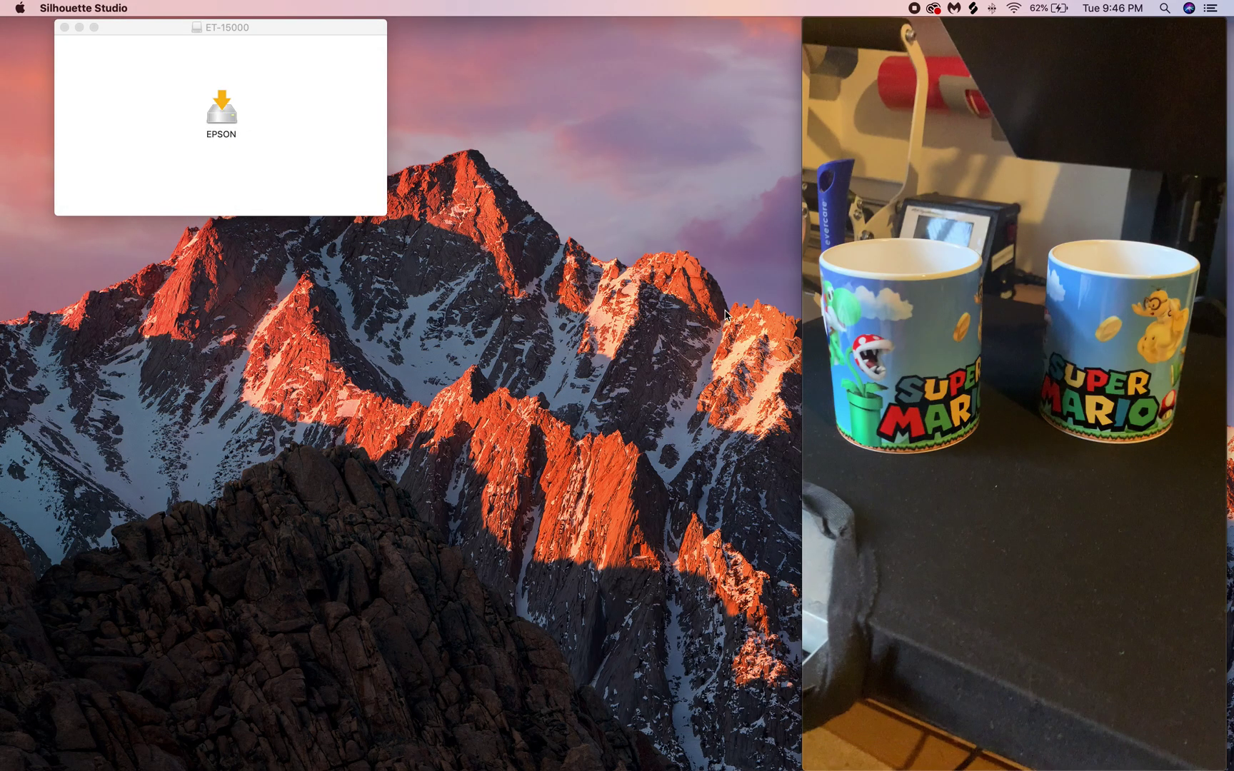
Step: Switch to QuickTime Player and play IMG_4767.mov to examine the printed Super Mario mug
{"action": "left_click", "coordinate": [1020, 618]}
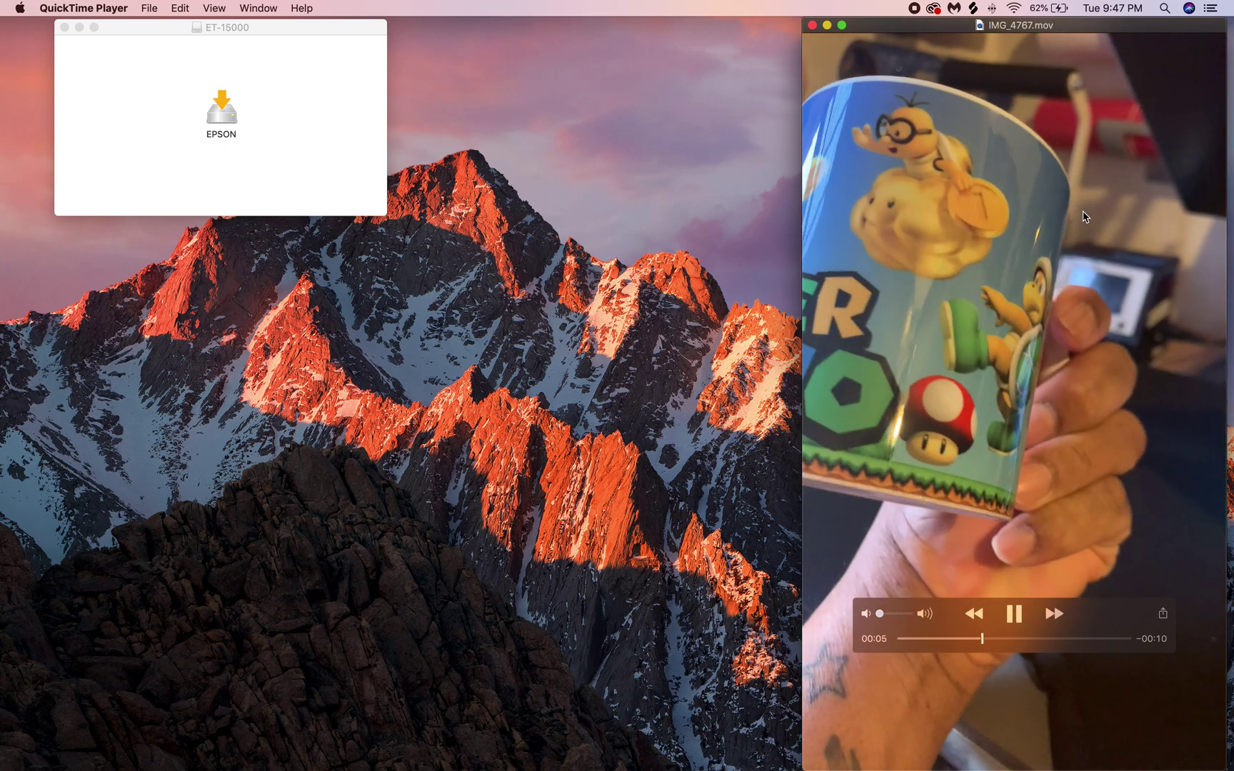
{"action": "mouse_move", "coordinate": [1040, 241]}
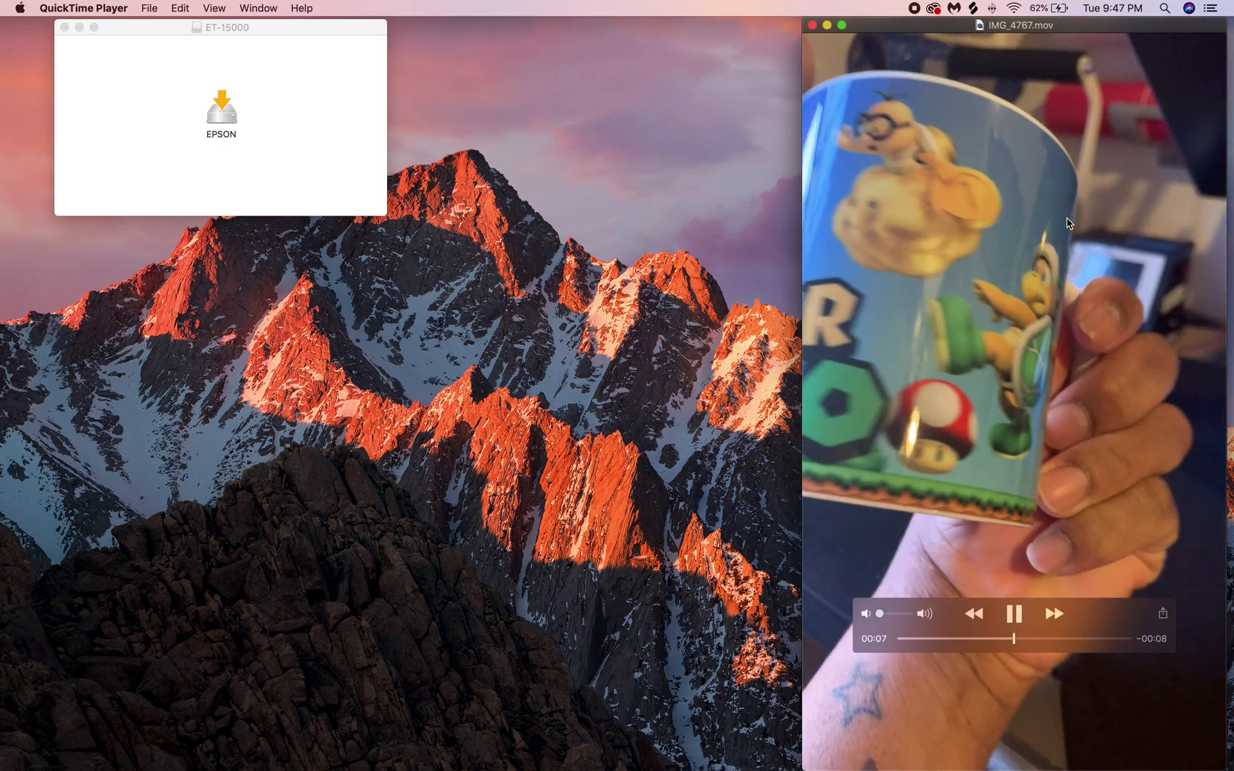